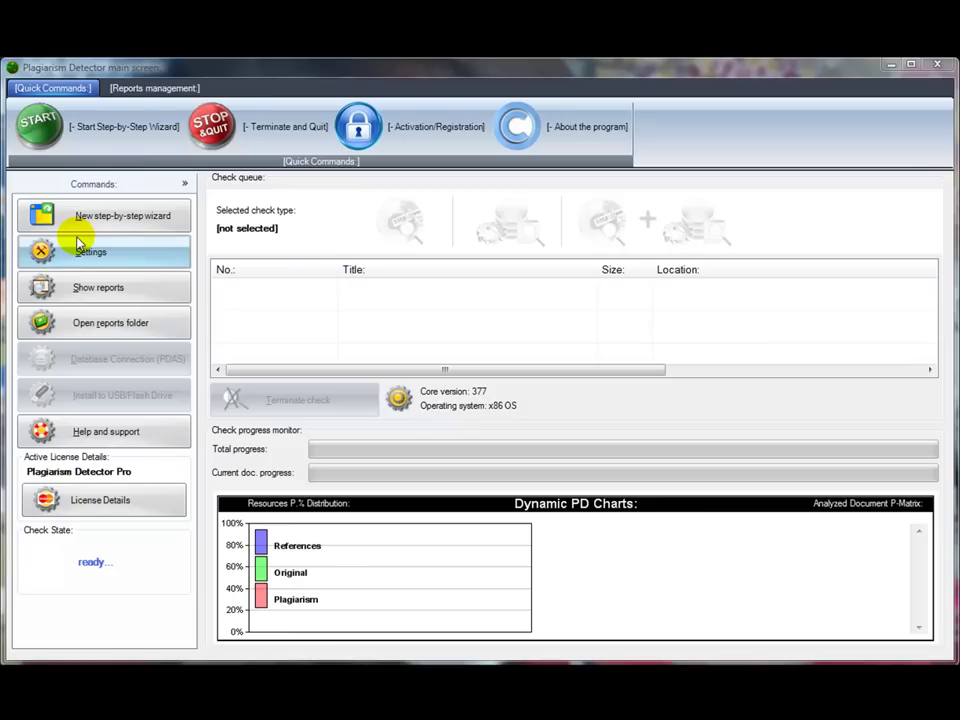
- Add 308.docx to a new step-by-step check wizard and start an Internet check on it
left_click(150, 220)
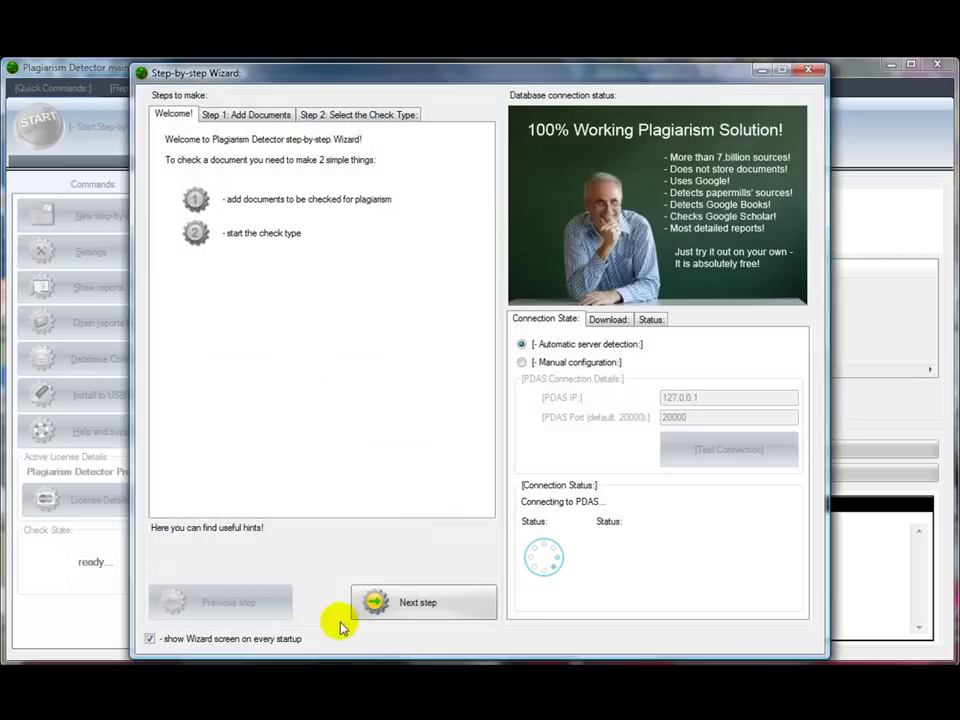
left_click(418, 622)
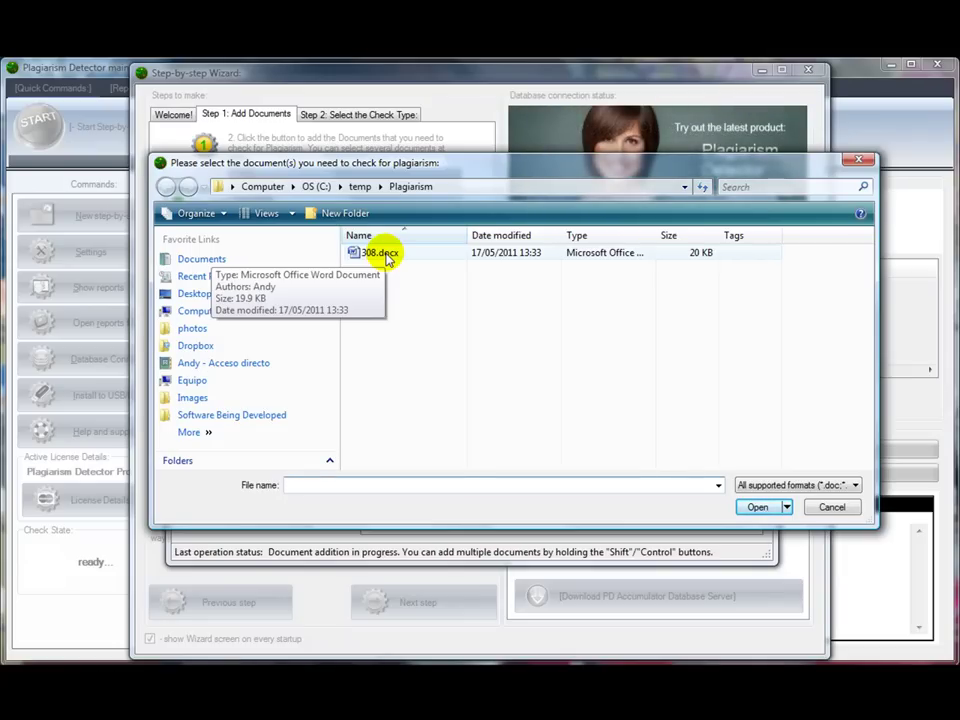
double_click(383, 254)
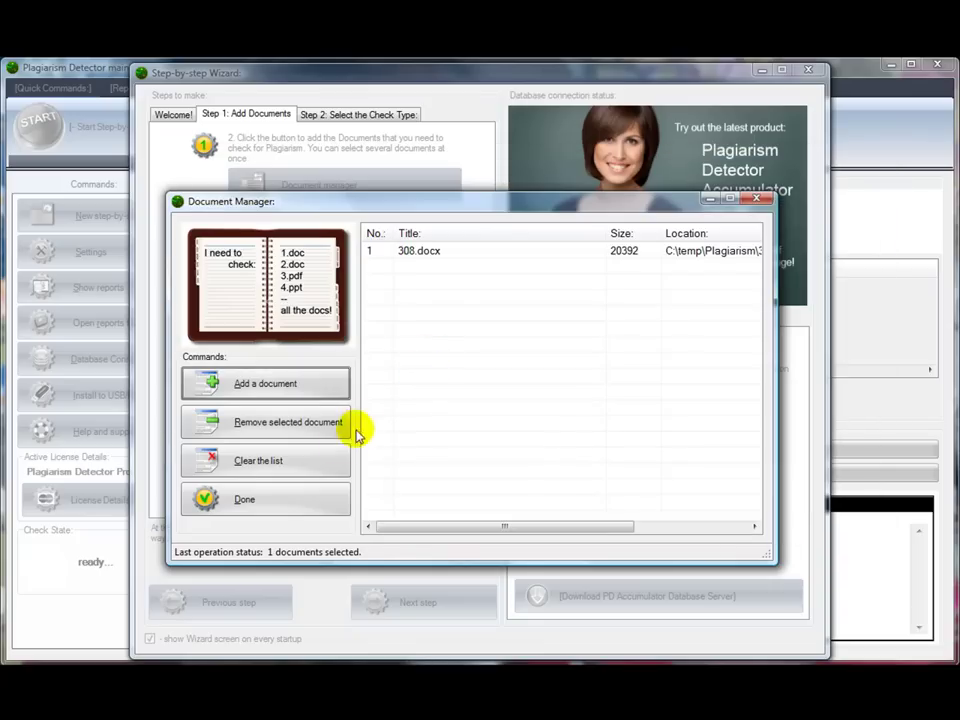
left_click(318, 492)
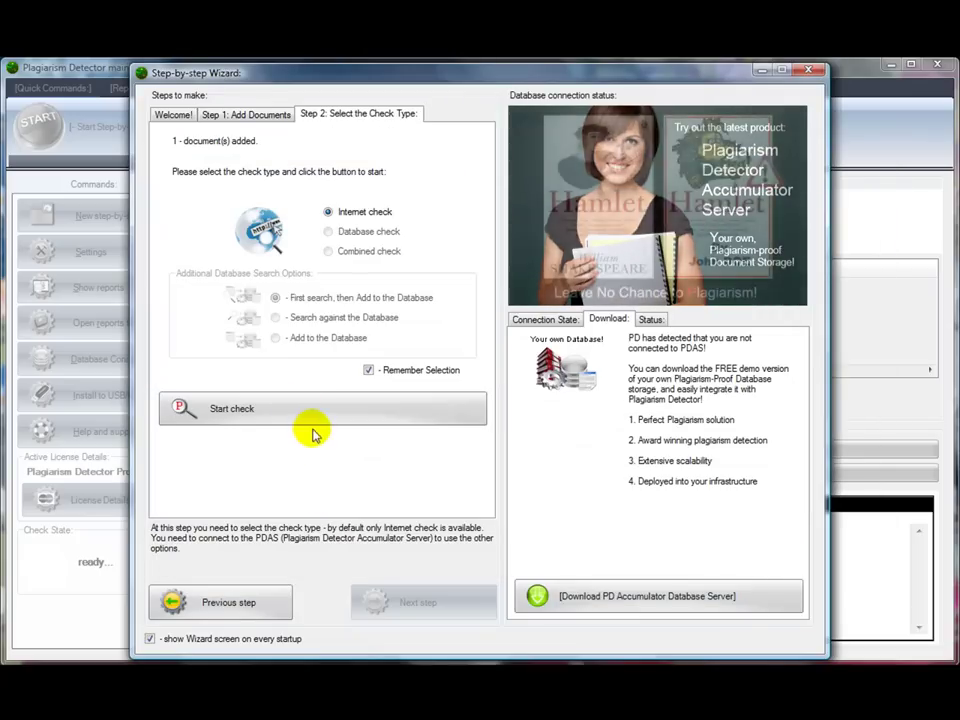
left_click(308, 411)
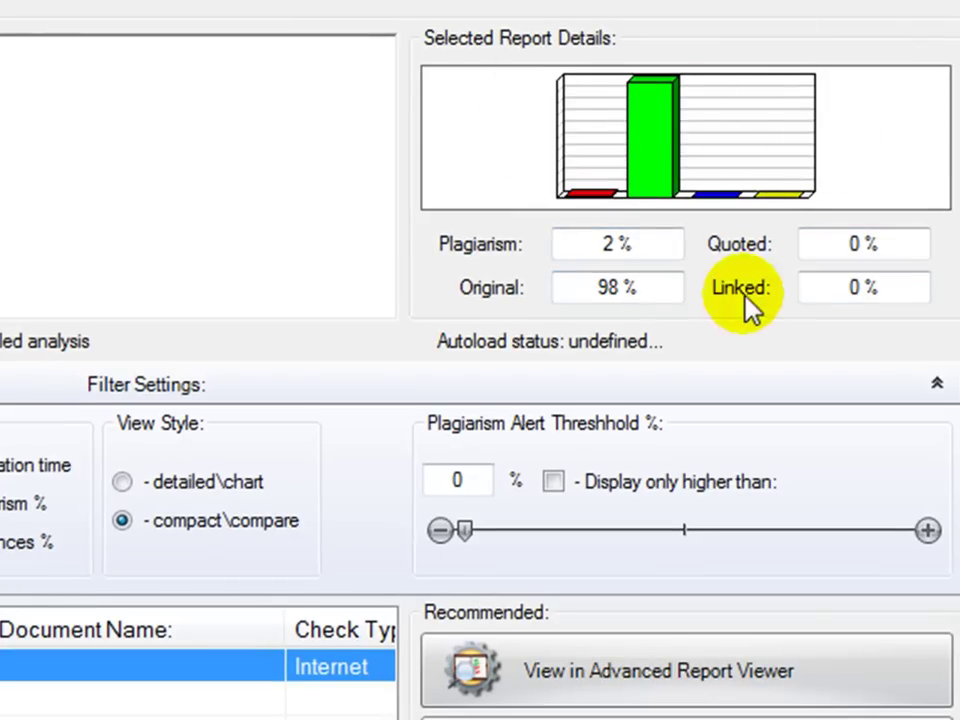
- Review the original and plagiarism percentages, and open the 308.docx originality report in an enlarged viewer window
left_click_drag(572, 275, 707, 283)
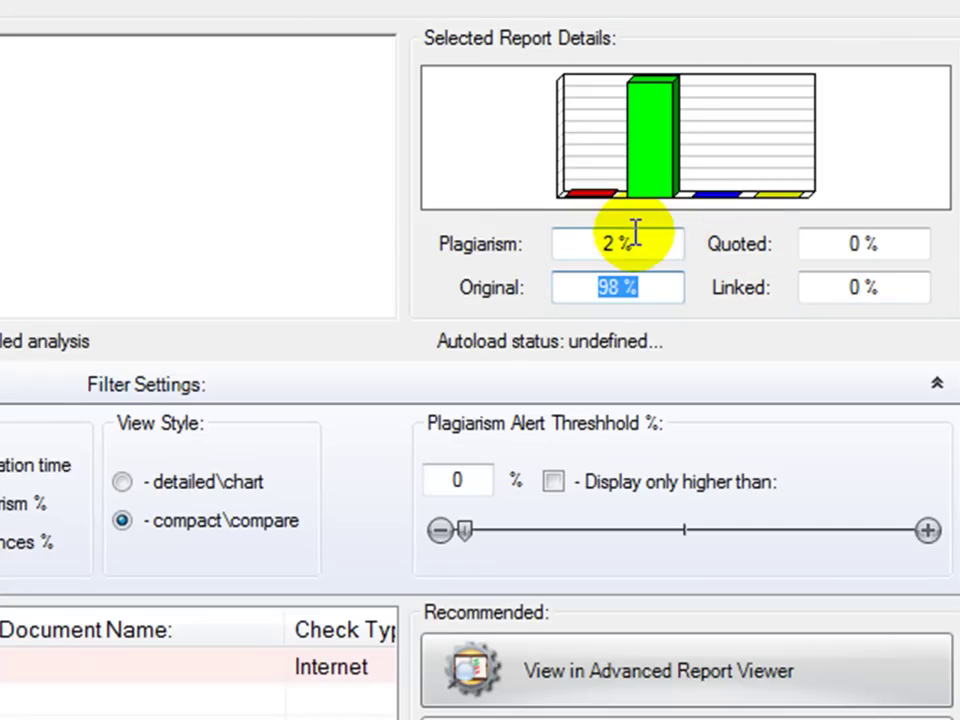
left_click_drag(634, 236, 604, 242)
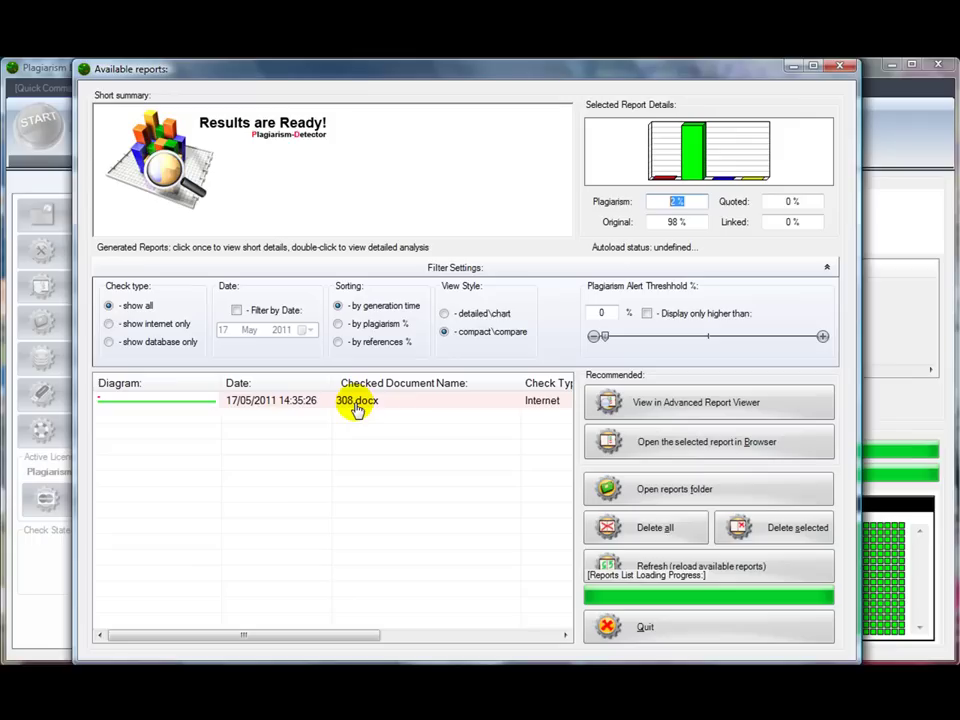
left_click(357, 404)
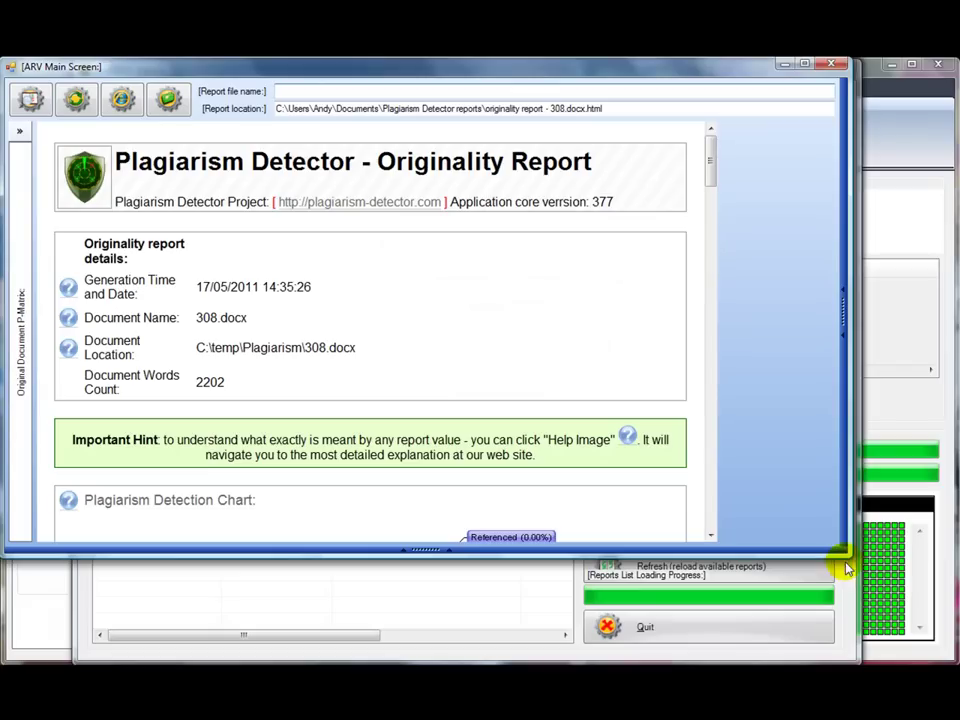
left_click_drag(840, 553, 936, 649)
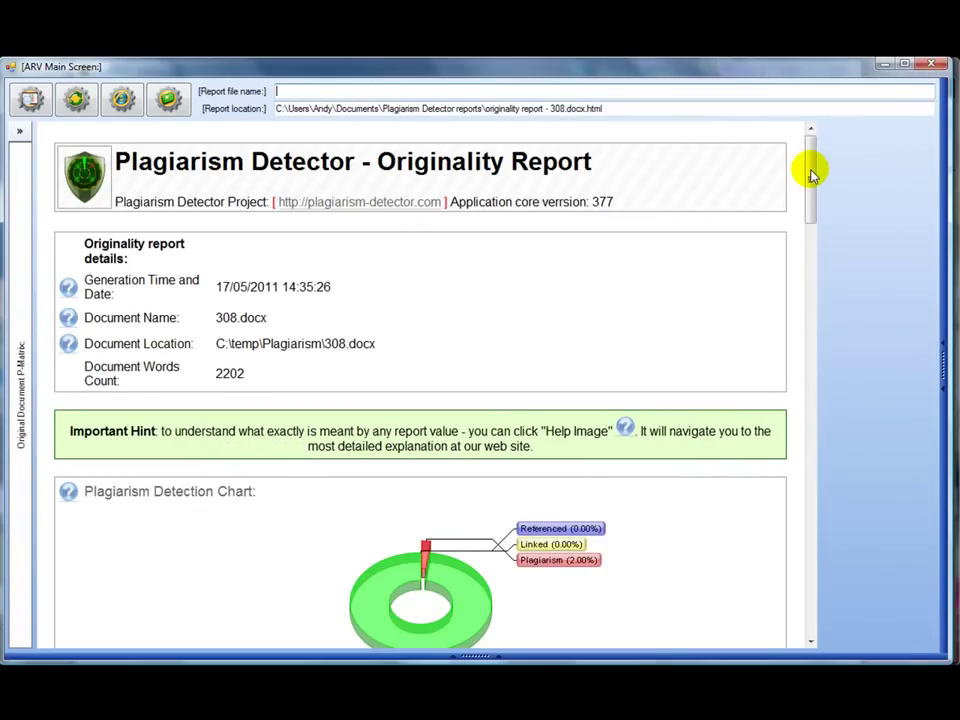
- Compare the document side by side with the seoexperts.org.uk entry under Top 3 Plagiarized Sources, and return to the main report
left_click_drag(812, 175, 822, 212)
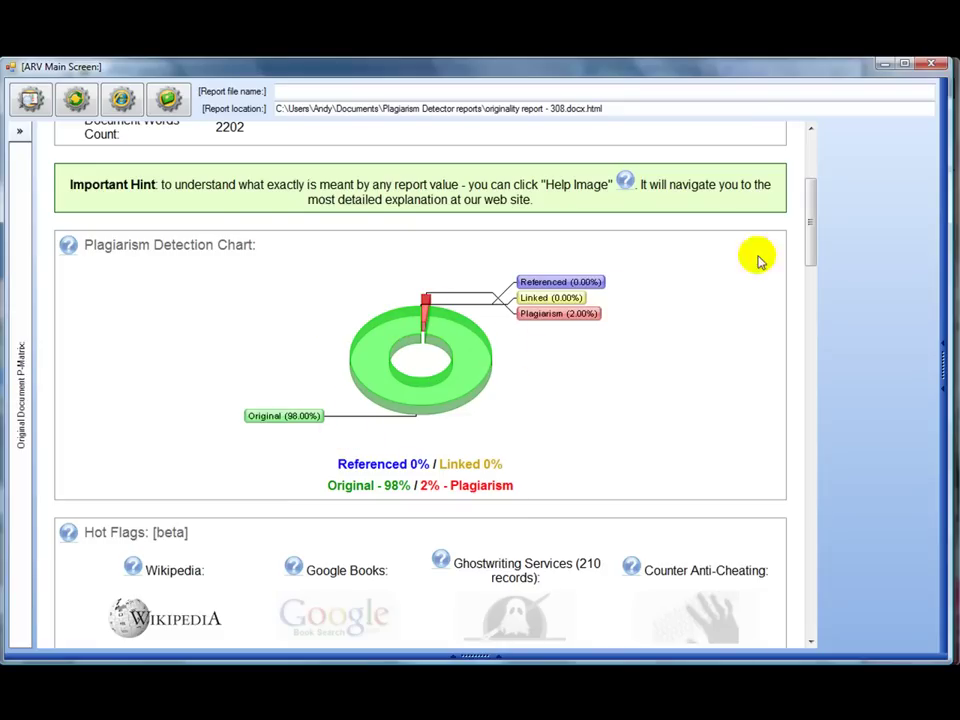
left_click_drag(812, 210, 810, 268)
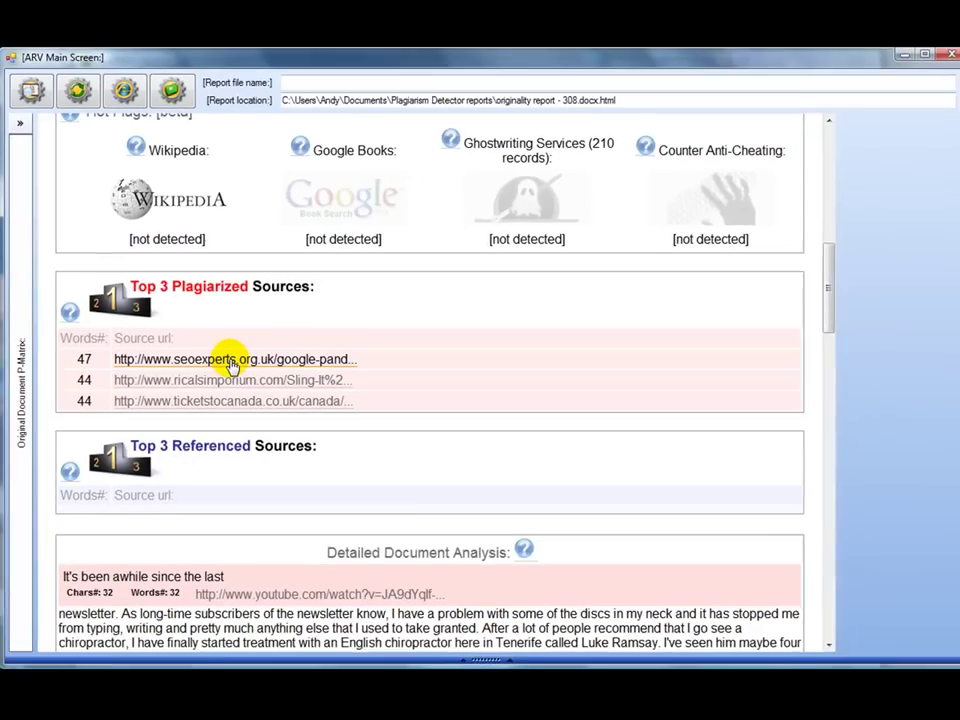
left_click(230, 360)
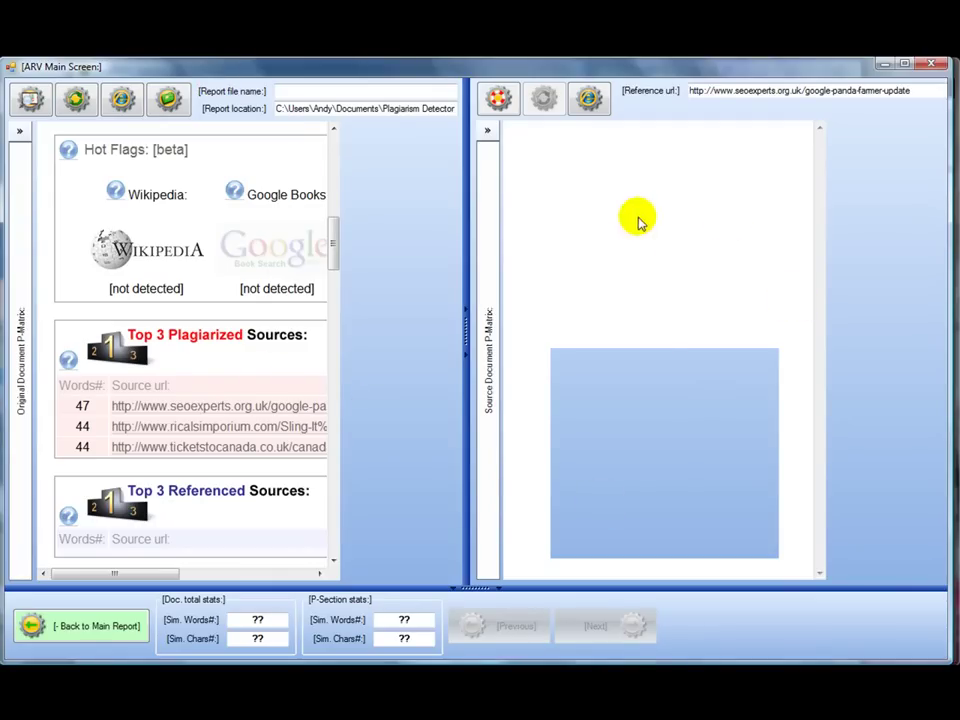
left_click(47, 264)
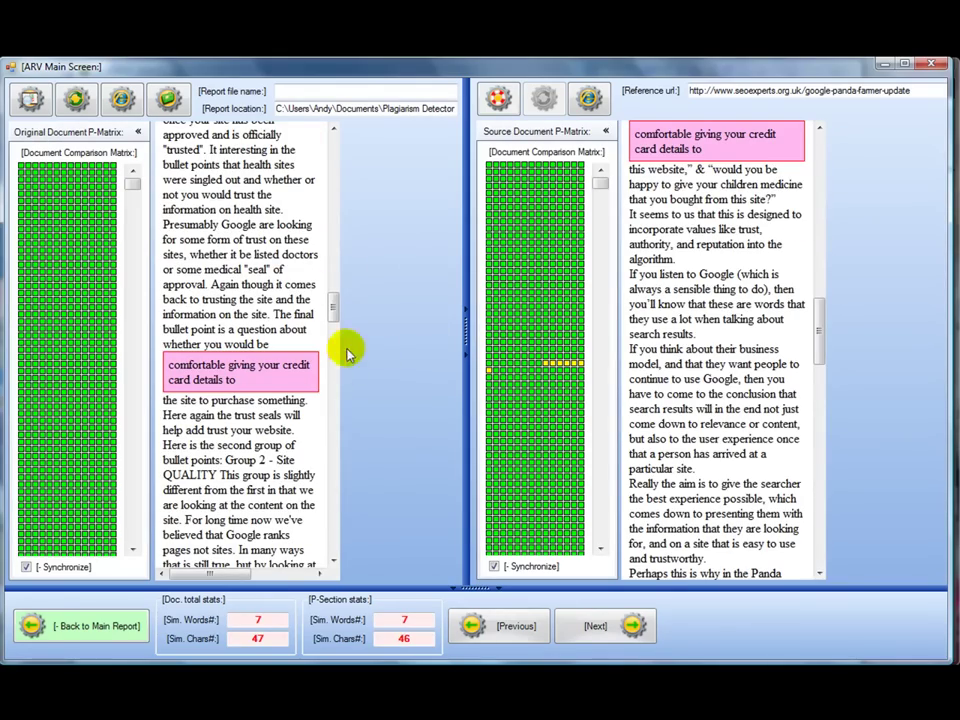
left_click_drag(818, 318, 818, 290)
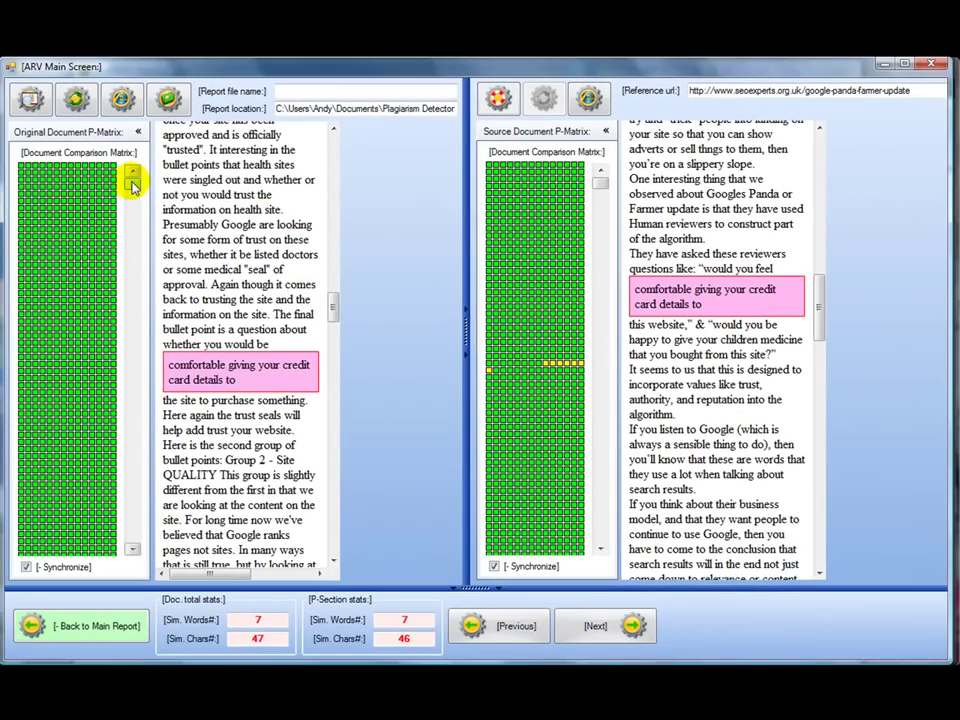
mouse_move(133, 186)
left_mouse_down()
mouse_move(123, 521)
mouse_move(128, 468)
left_mouse_up()
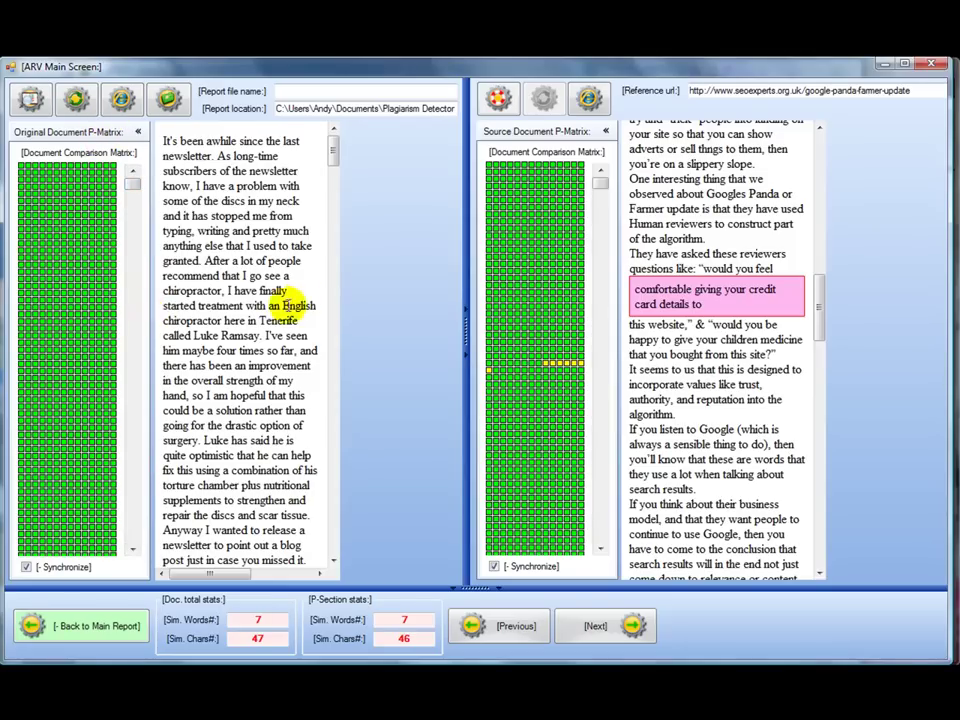
left_click(97, 626)
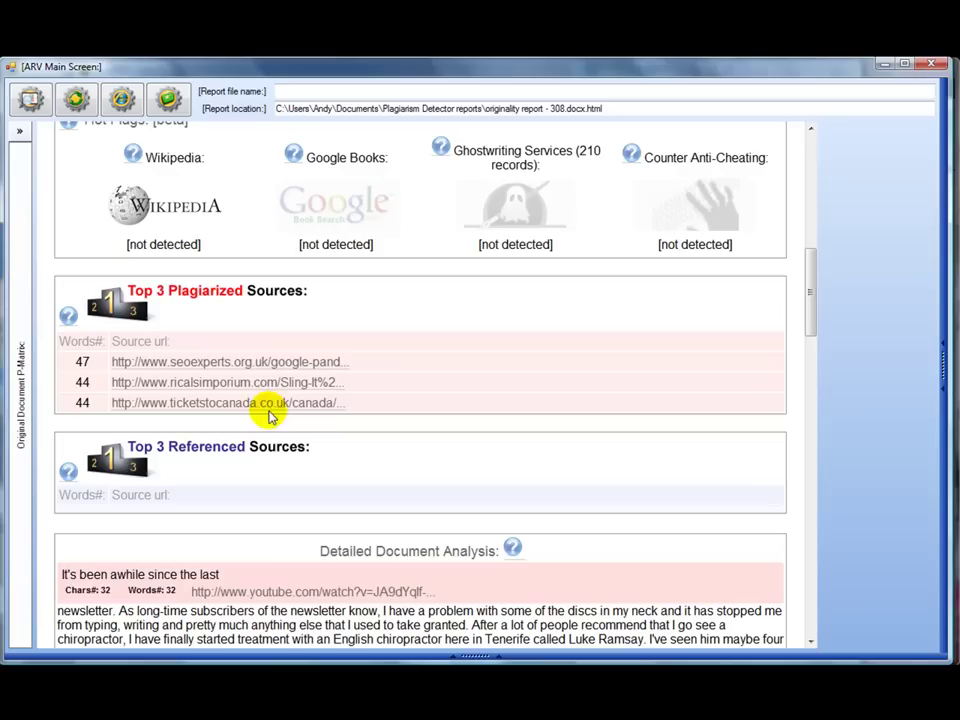
- Compare the document's text with the ricalsimporium.com source listed under Top 3 Plagiarized Sources
left_click(246, 382)
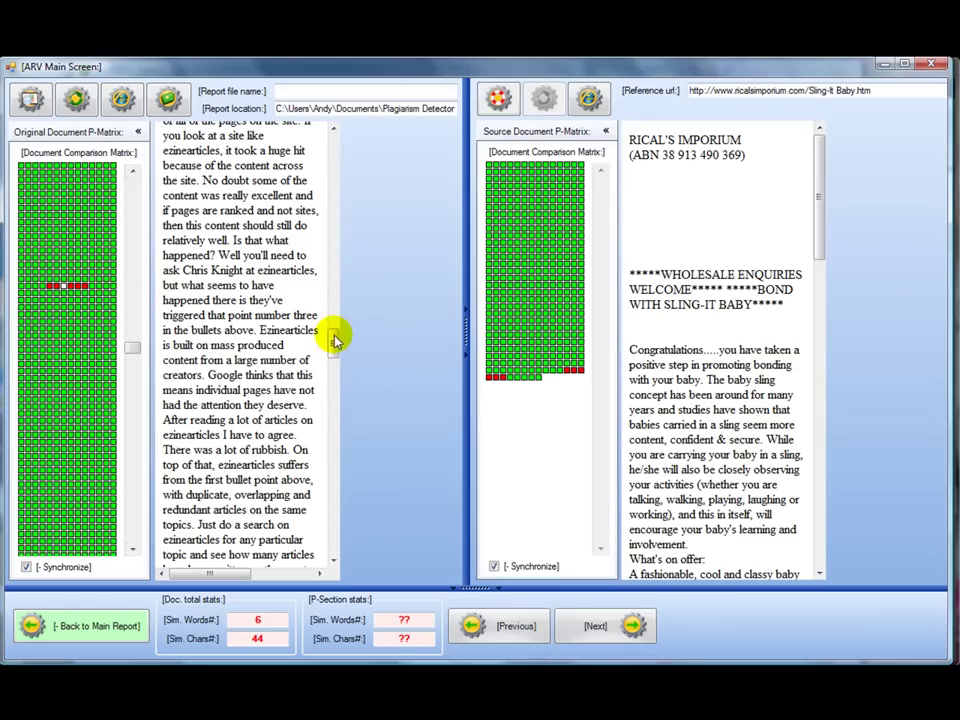
left_click_drag(334, 340, 360, 549)
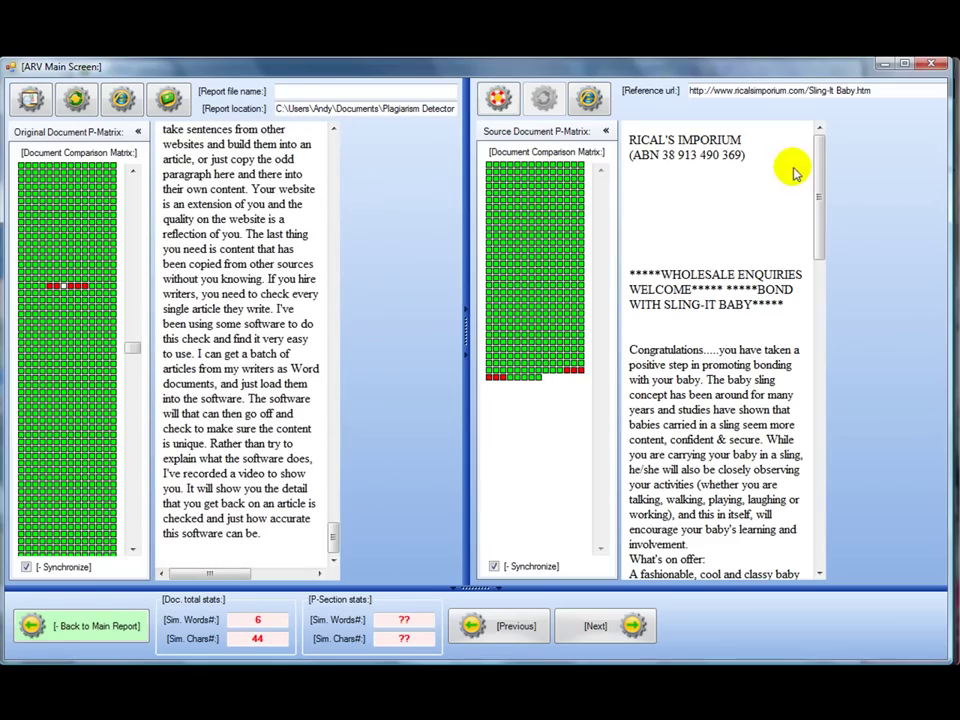
left_click_drag(822, 167, 878, 536)
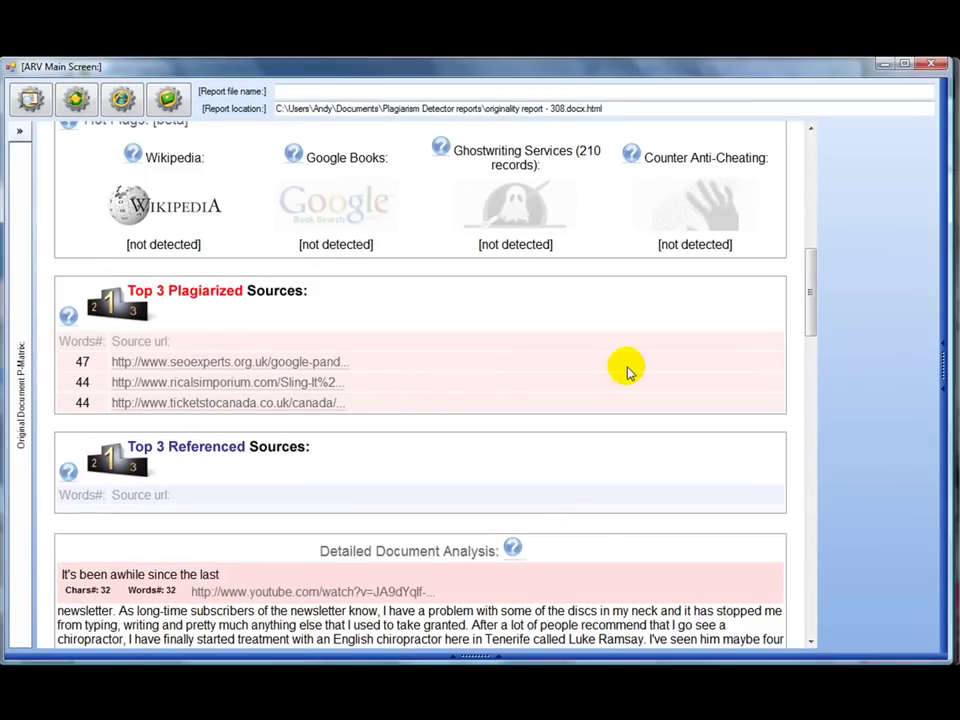
- Review the Detailed Document Analysis, including the quoted passage "More Guidance on Building High-Quality Sites"
left_click_drag(810, 262, 815, 330)
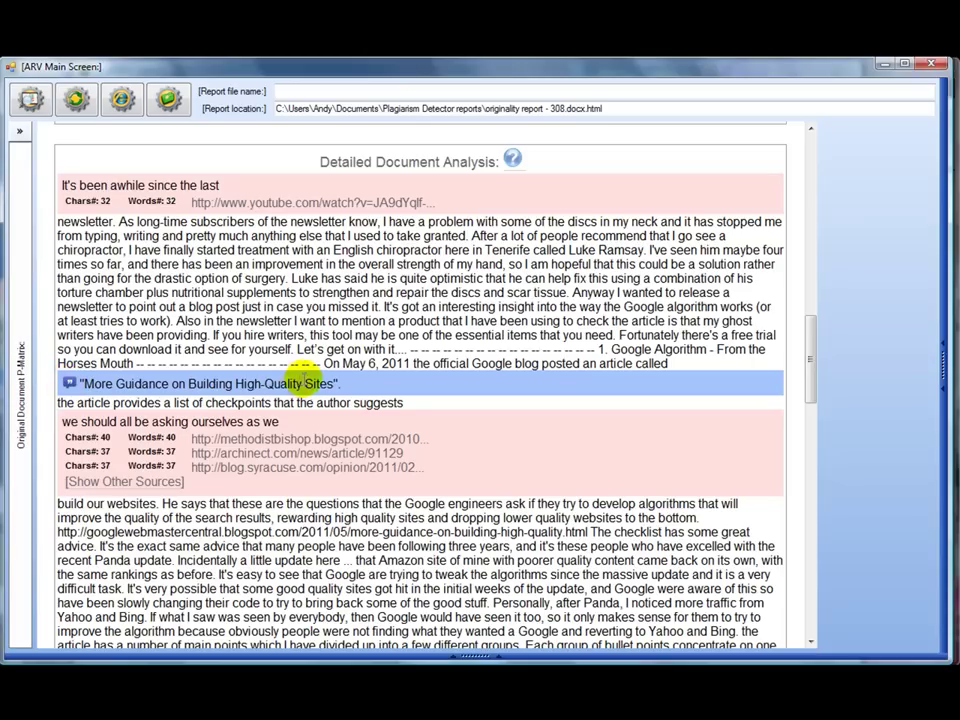
left_click_drag(338, 381, 45, 390)
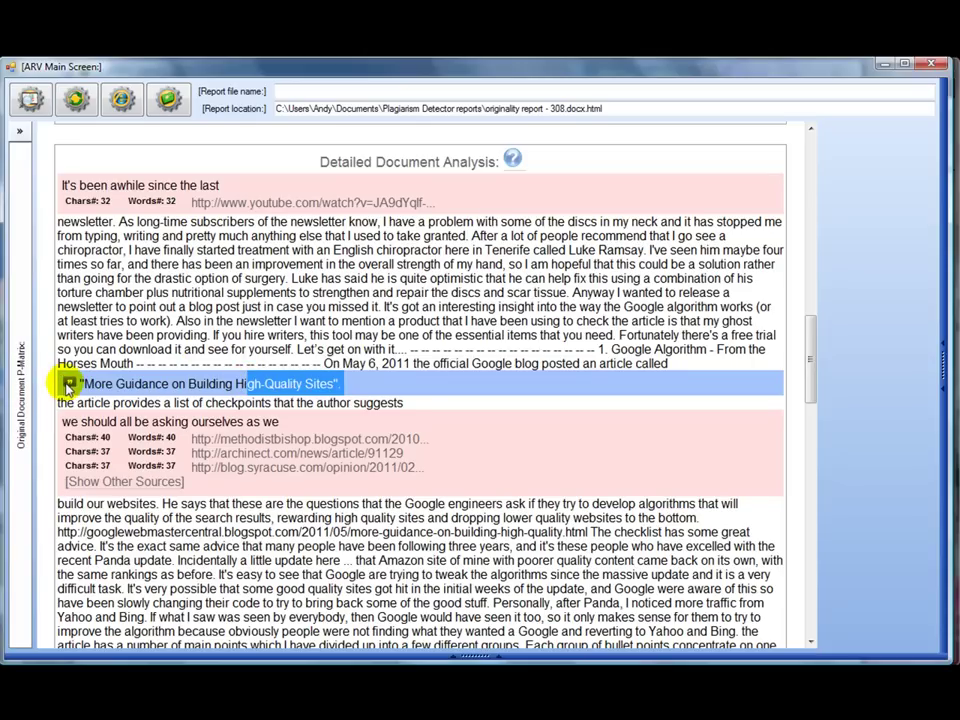
left_click_drag(810, 339, 822, 444)
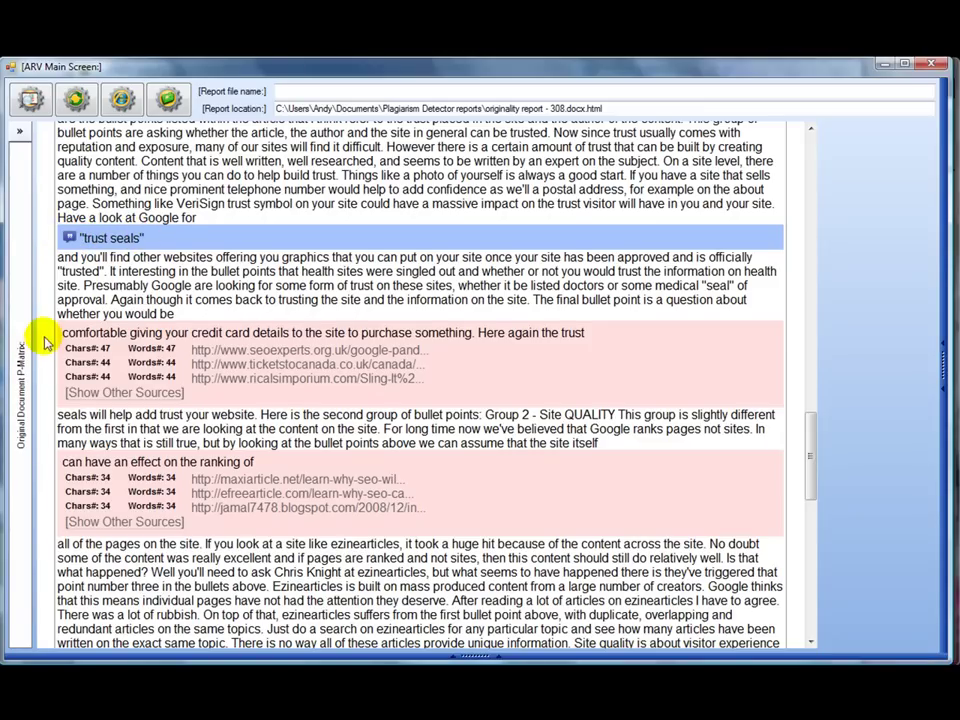
- Check the context of the "comfortable giving your credit card details" passage against its seoexperts.org.uk source, and return to the main report
left_click_drag(110, 314, 161, 300)
left_click(407, 300)
left_click_drag(250, 314, 328, 300)
left_click(328, 350)
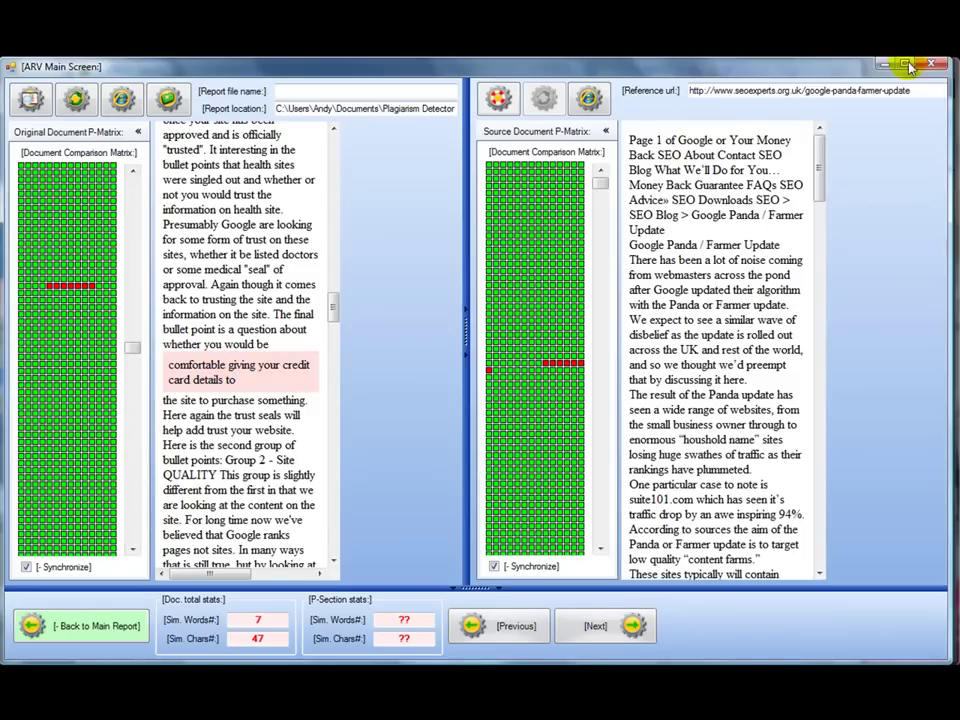
left_click_drag(818, 140, 825, 300)
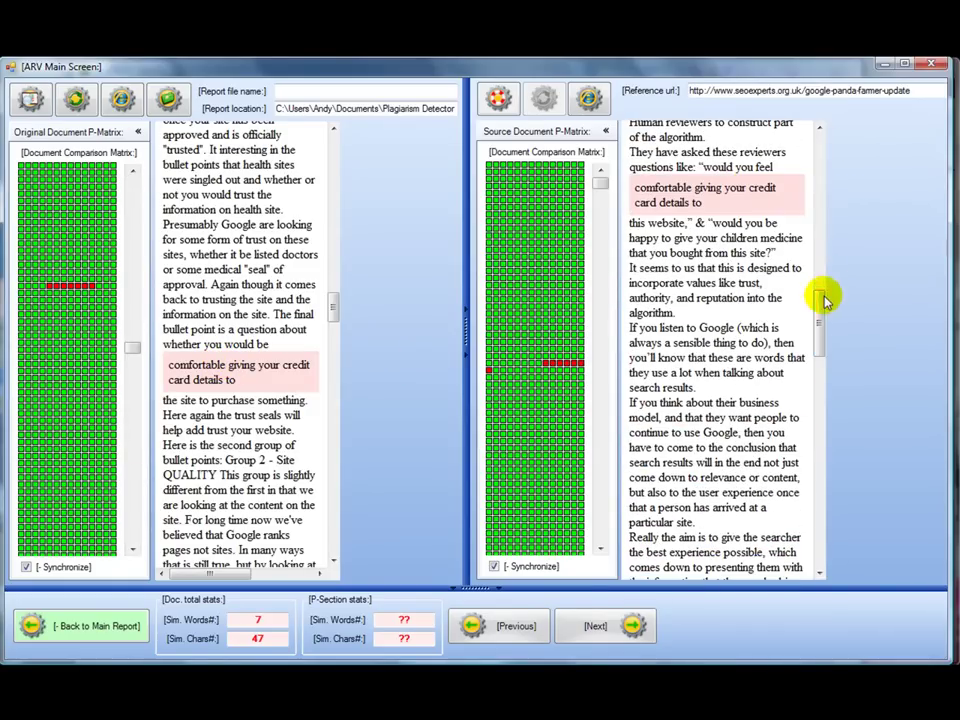
left_click(97, 626)
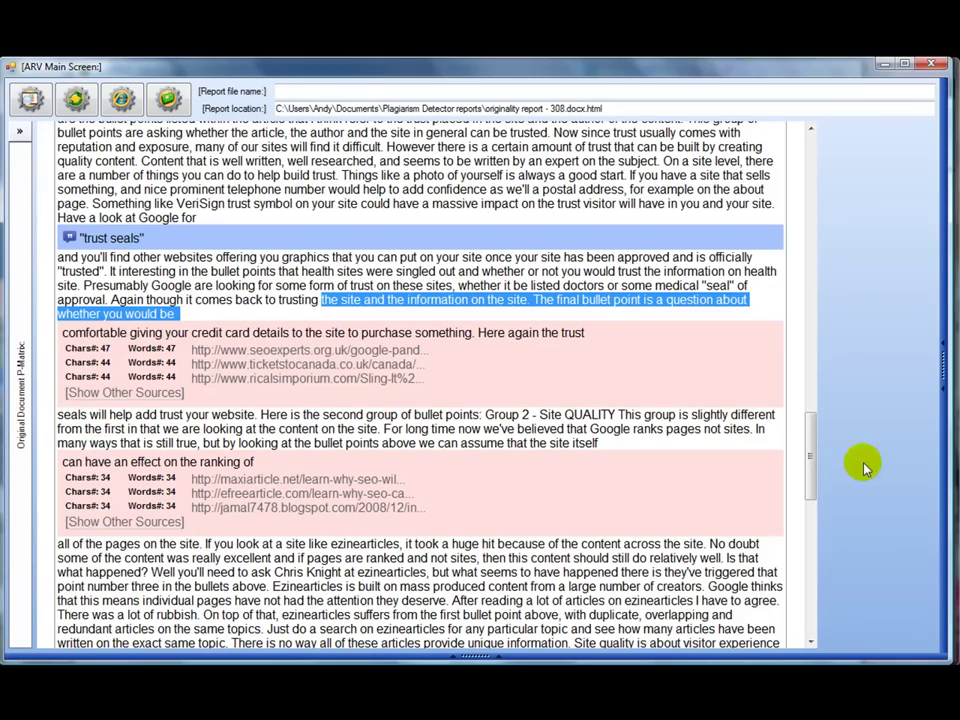
- Open the blogcatalog.com source for "you want a web page to rank for the term", and close the report viewer and reports list
left_click_drag(808, 437, 820, 534)
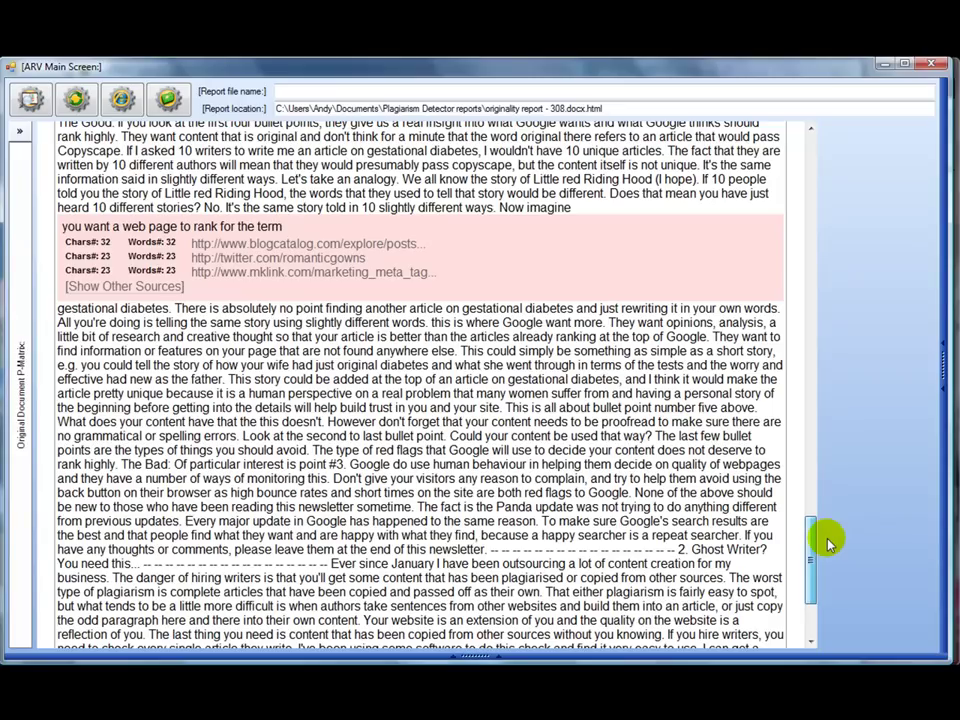
left_click(306, 244)
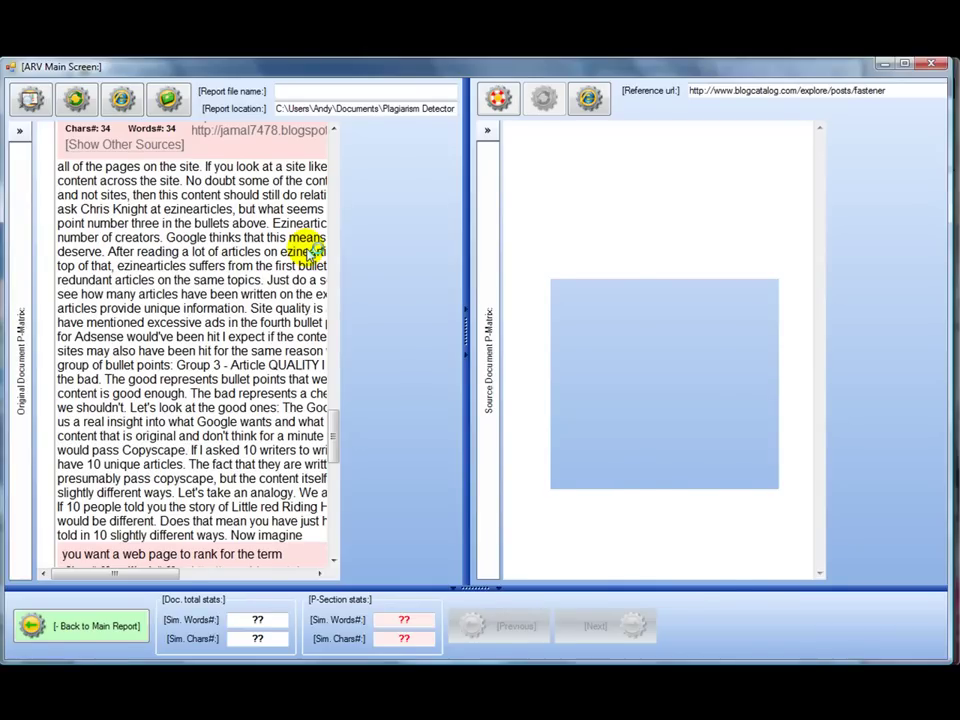
left_click(934, 64)
left_click(934, 64)
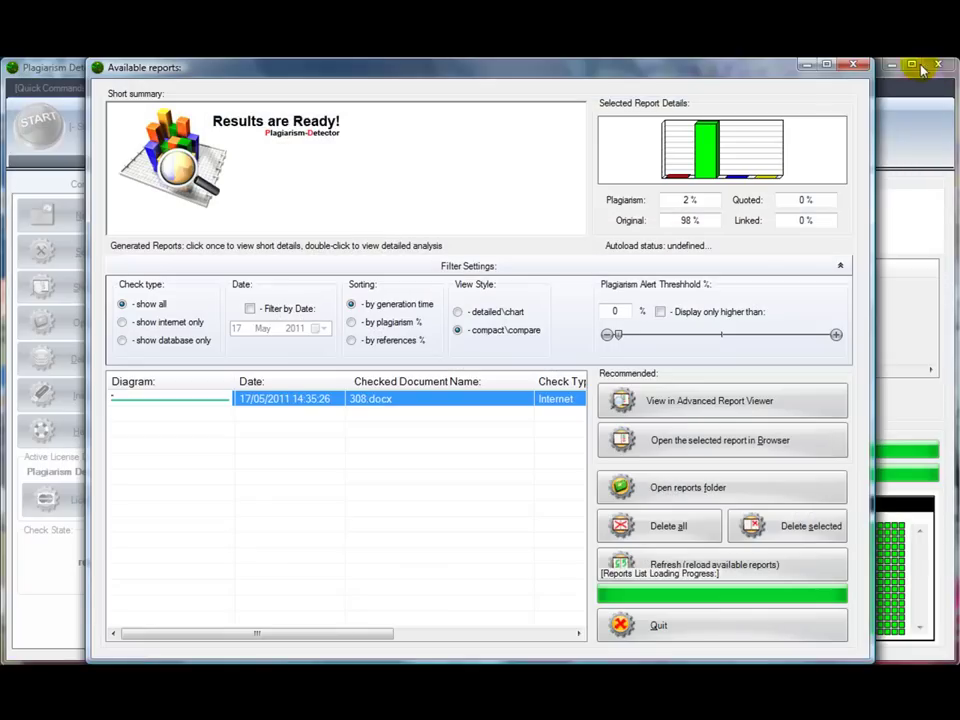
left_click(853, 65)
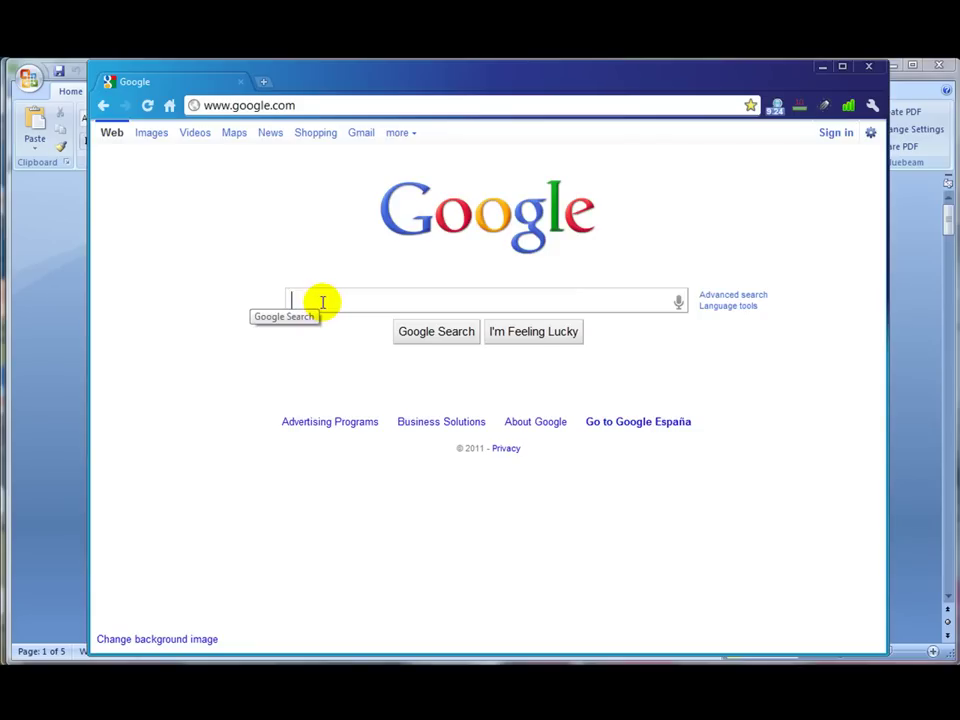
- In the web browser, search Google for "seo tips" and jump ahead to results page 9
type("tips")
key("Return")
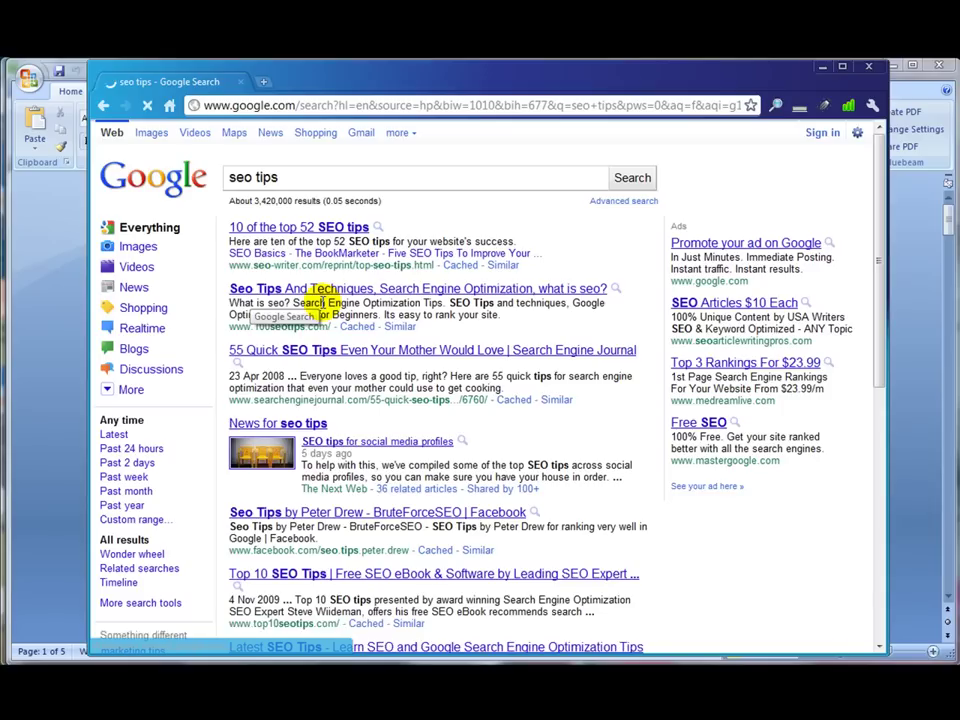
scroll(371, 544, "down", 5)
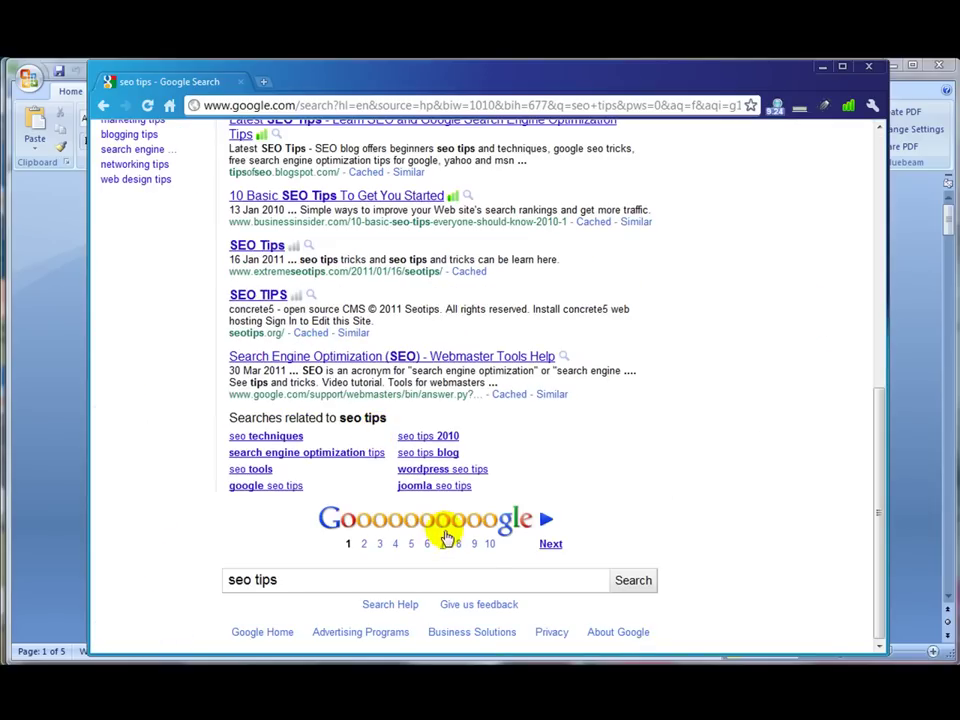
left_click(491, 545)
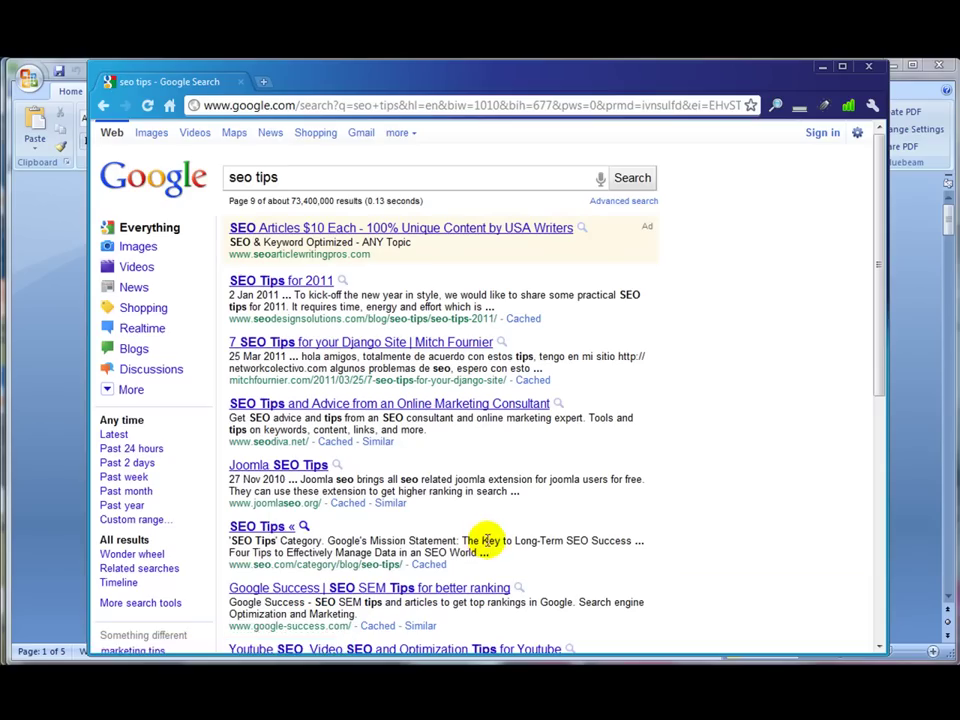
- Go to page 18 of the search results and open the "Free SEO Tips, SEO tips, Search Engine Optimisation" result
scroll(450, 450, "down", 10)
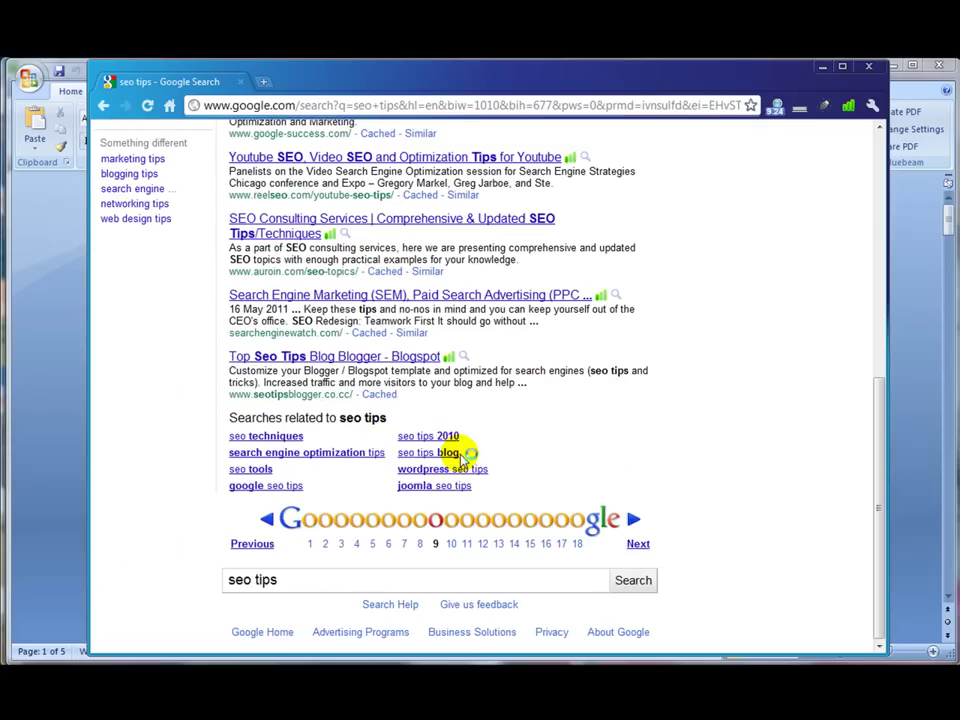
left_click(578, 544)
mouse_move(291, 277)
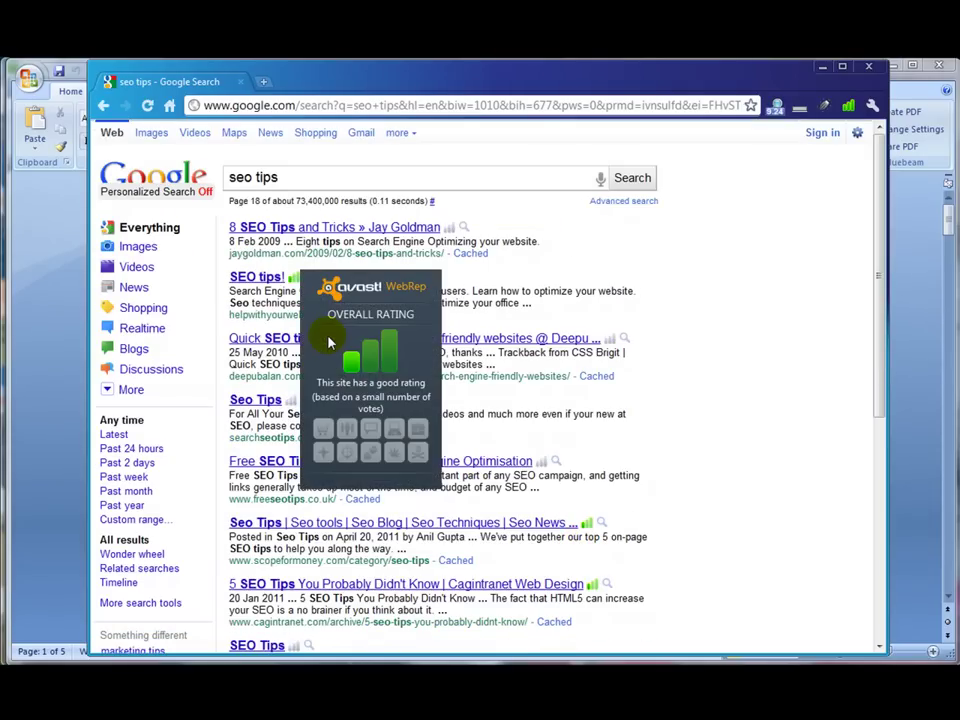
left_click(286, 341)
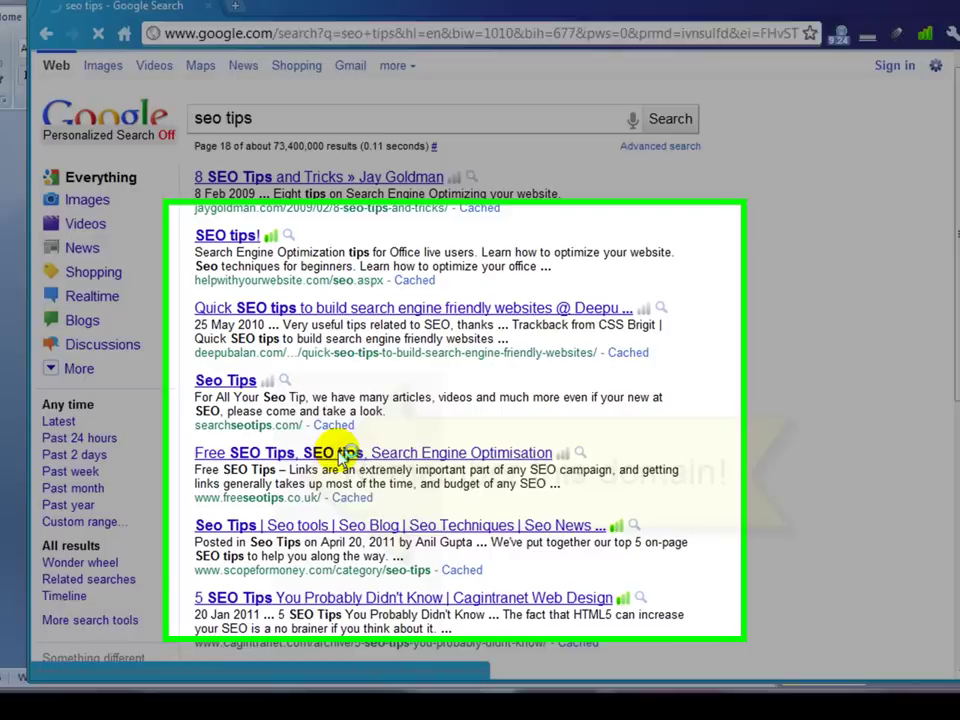
mouse_move(291, 399)
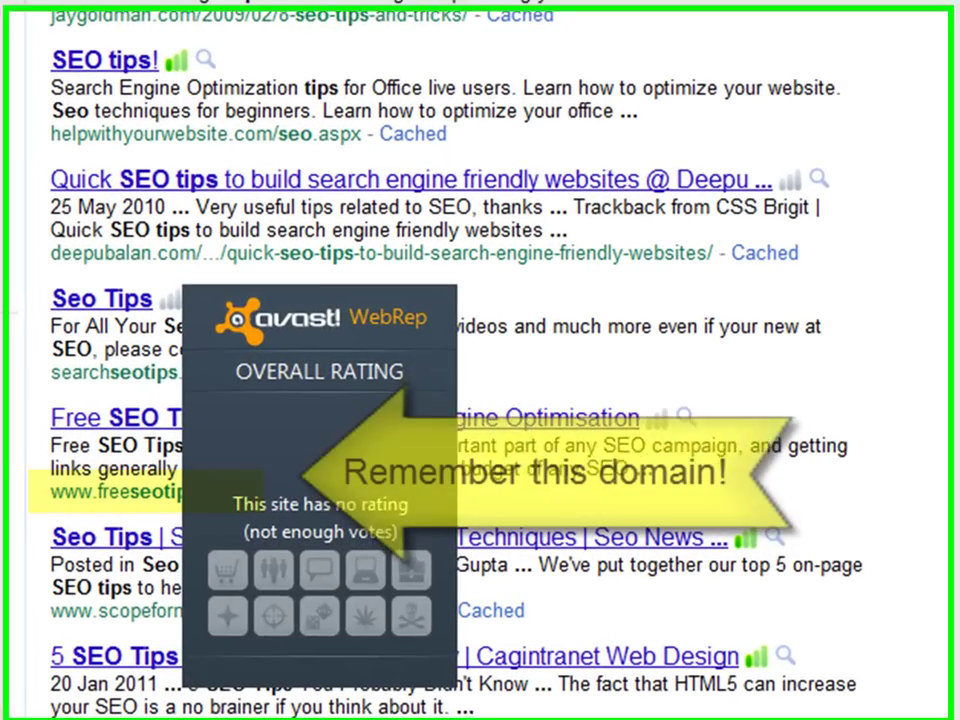
left_click(111, 420)
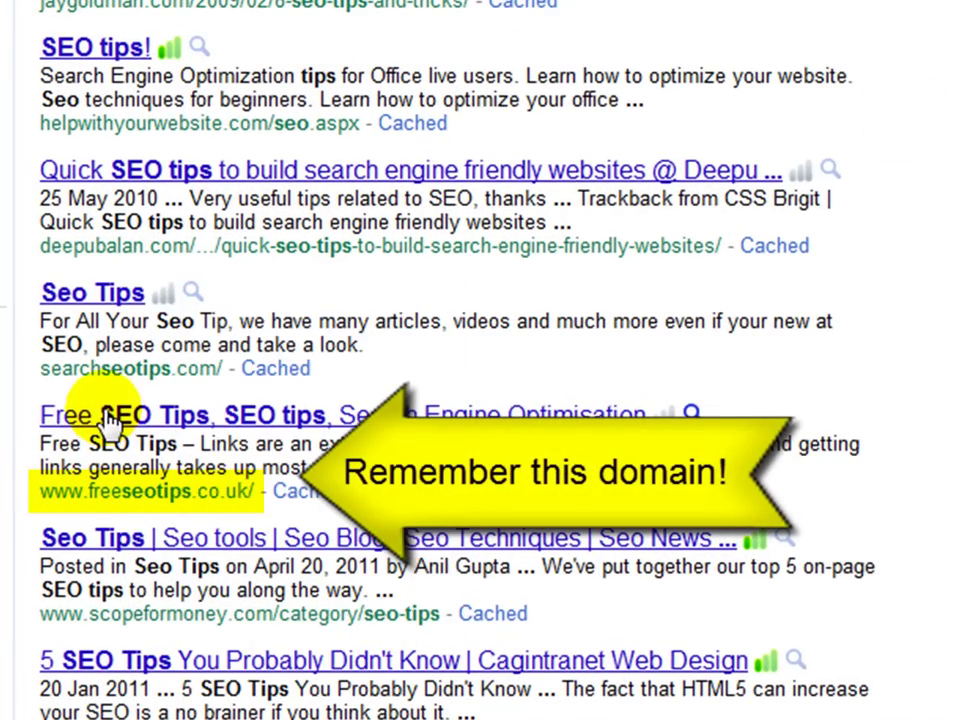
scroll(274, 398, "down", 5)
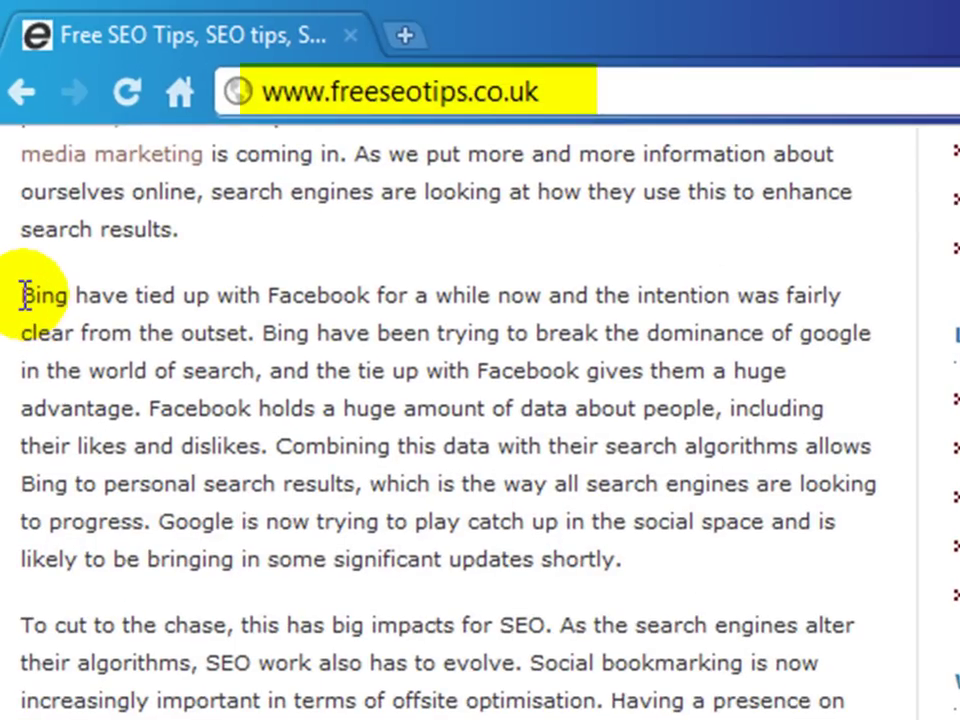
left_click_drag(35, 295, 876, 712)
left_click(256, 333)
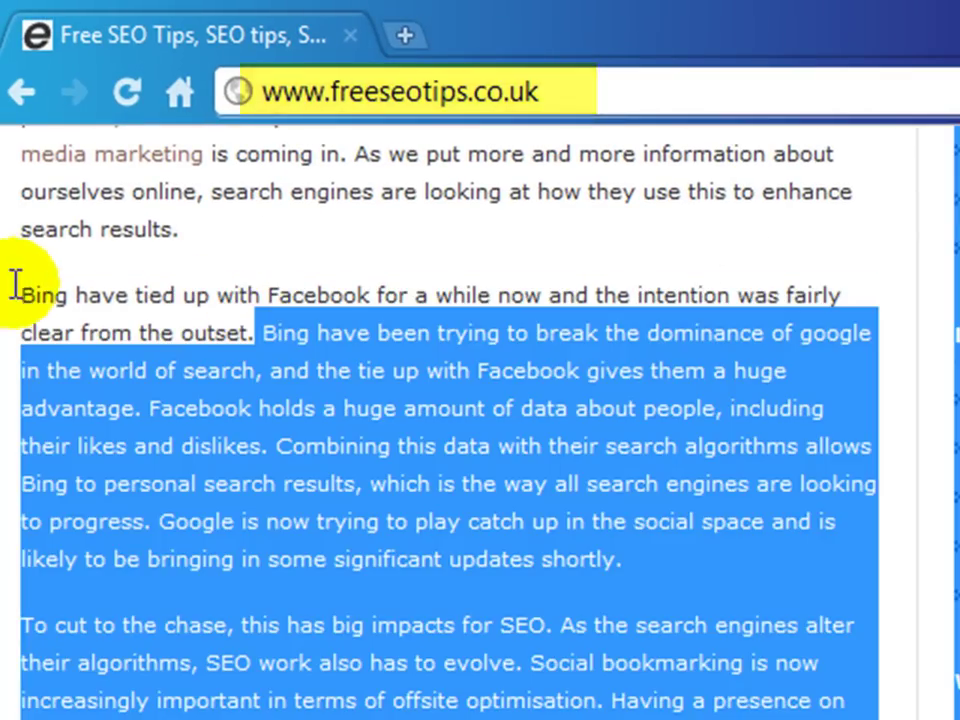
left_click_drag(8, 288, 29, 283)
right_click(133, 326)
left_click(148, 337)
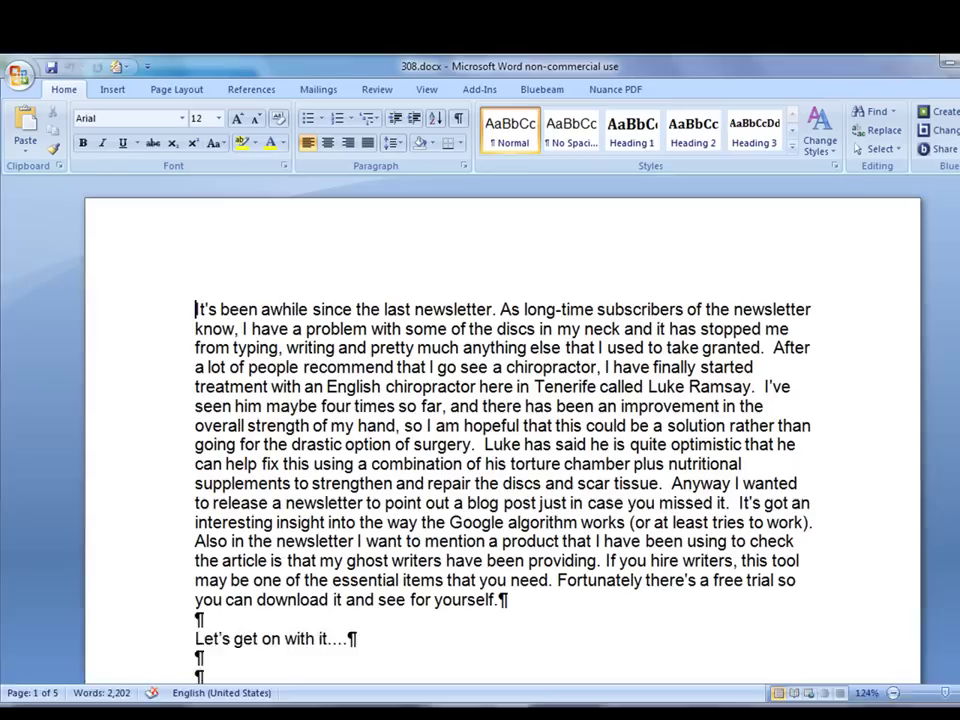
- In Word, insert the copied Bing and Facebook sentence into 308.docx after "some of the good stuff." and select the inserted text
scroll(270, 366, "down", 15)
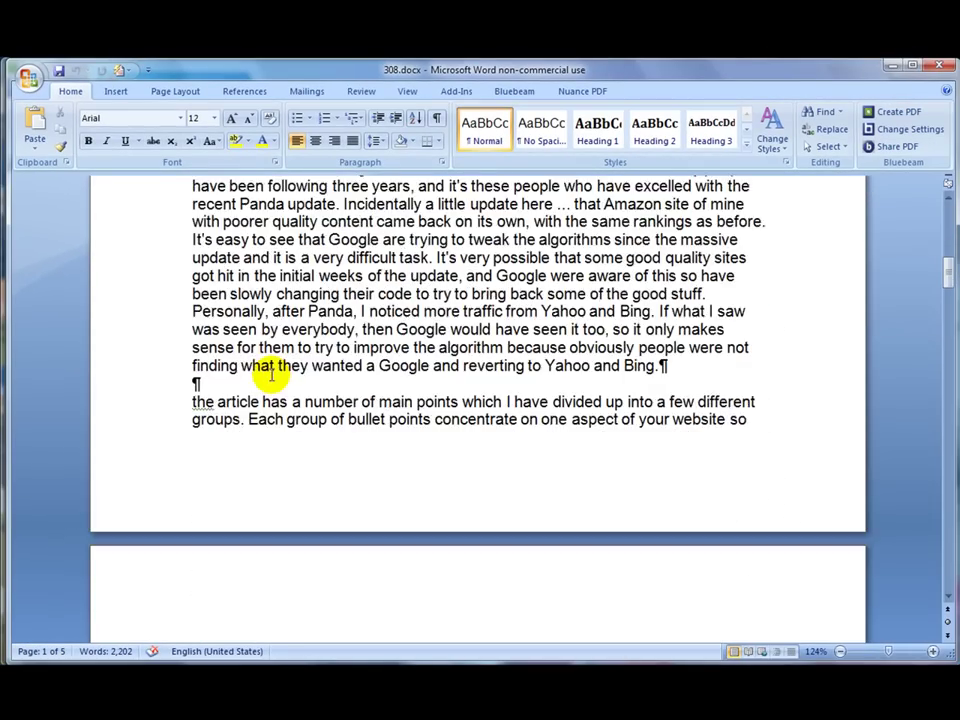
scroll(268, 368, "up", 2)
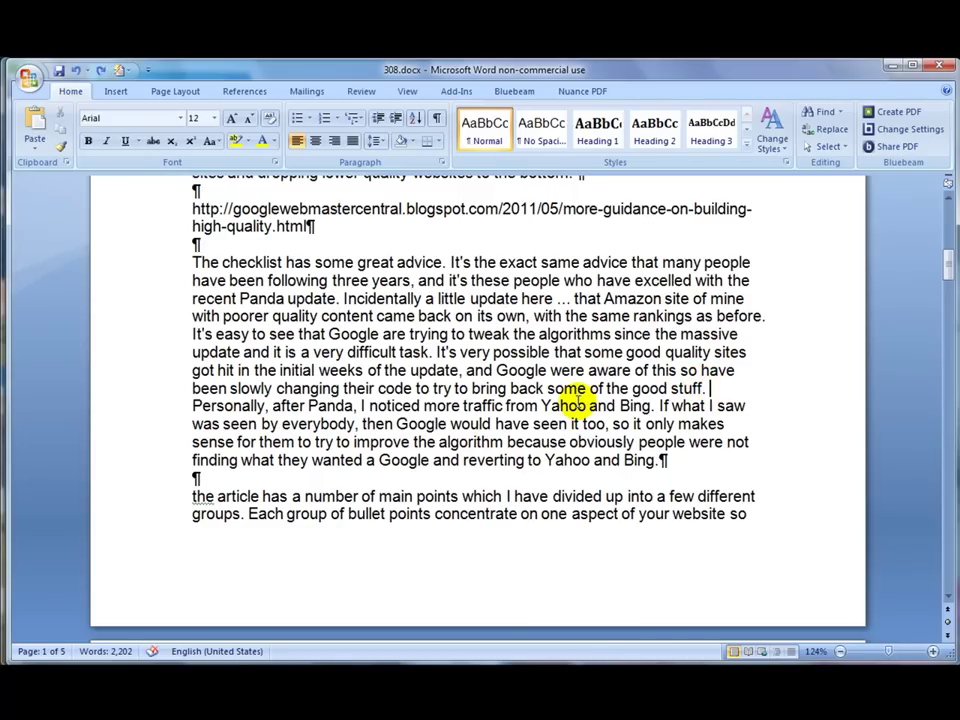
type("Bing have tied up with Facebook for a while now and the intention was fairly clear from the outset.")
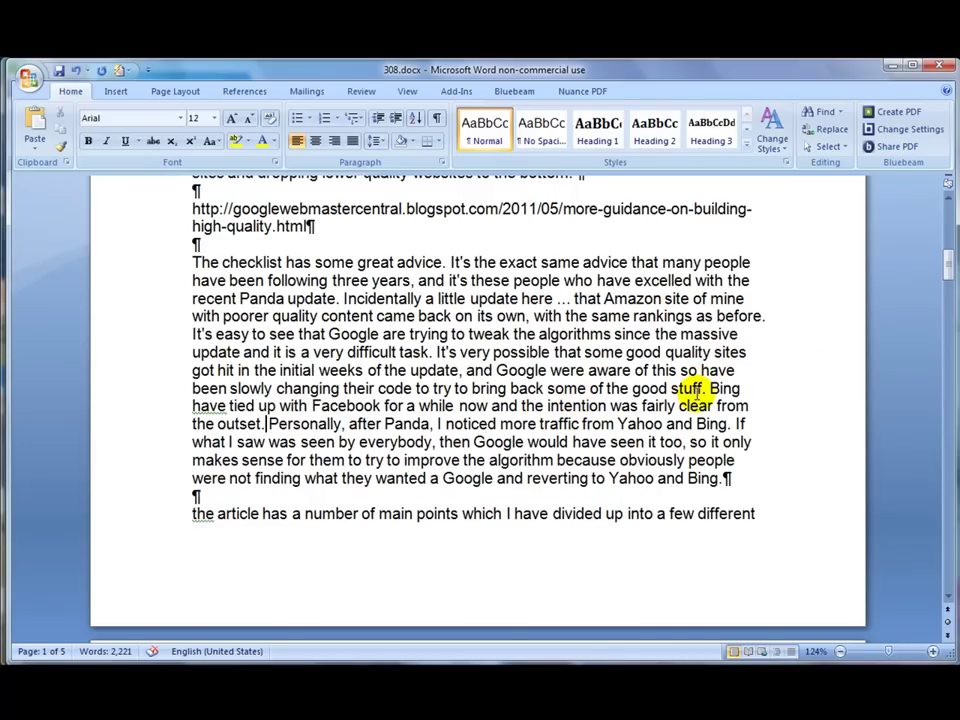
left_click_drag(710, 388, 258, 423)
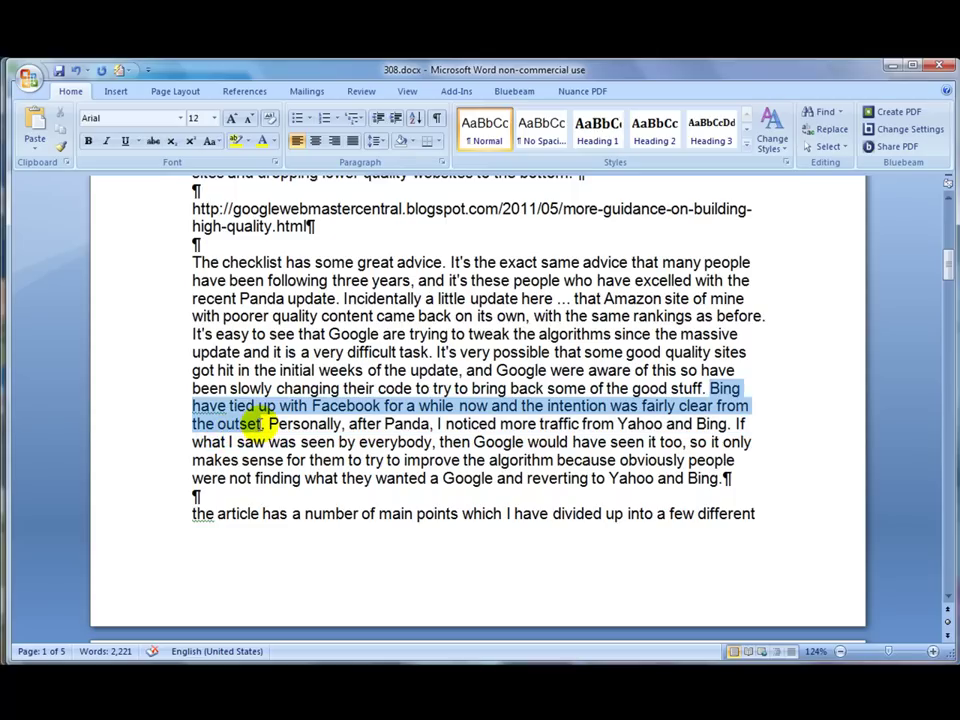
- Save the edited document as 308-2.docx in the Plagiarism folder, and close both Word and the web browser
left_click(16, 84)
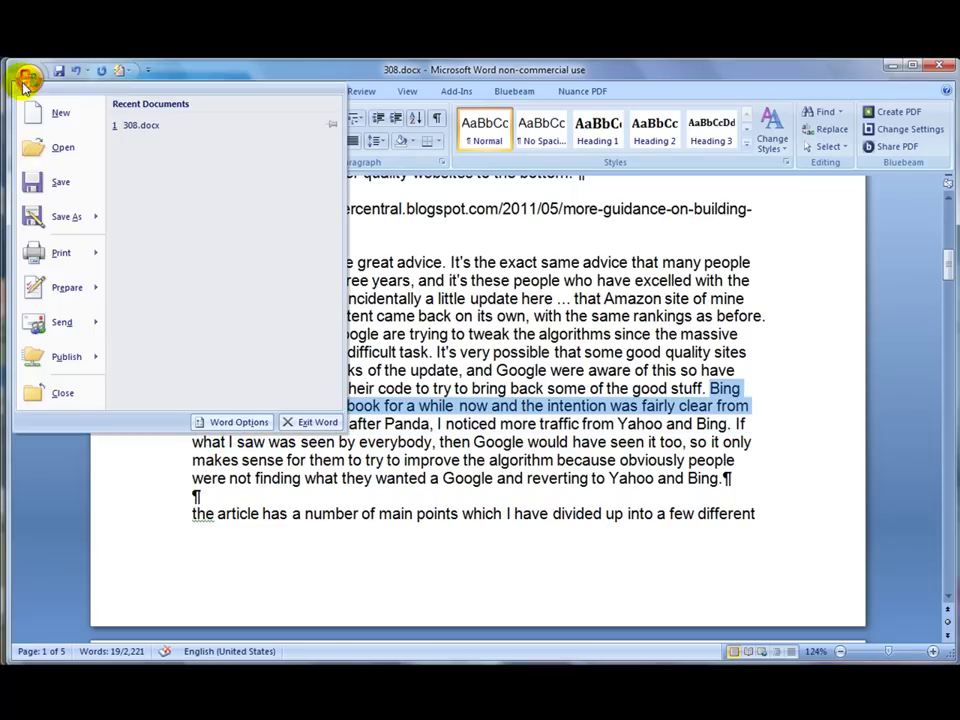
left_click(64, 216)
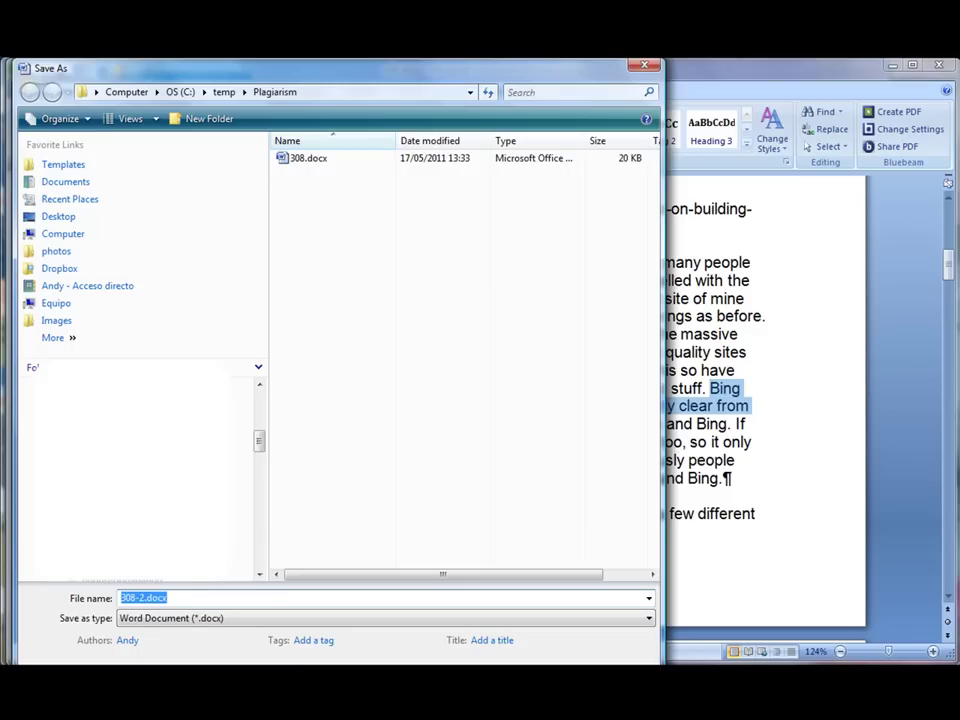
key("Return")
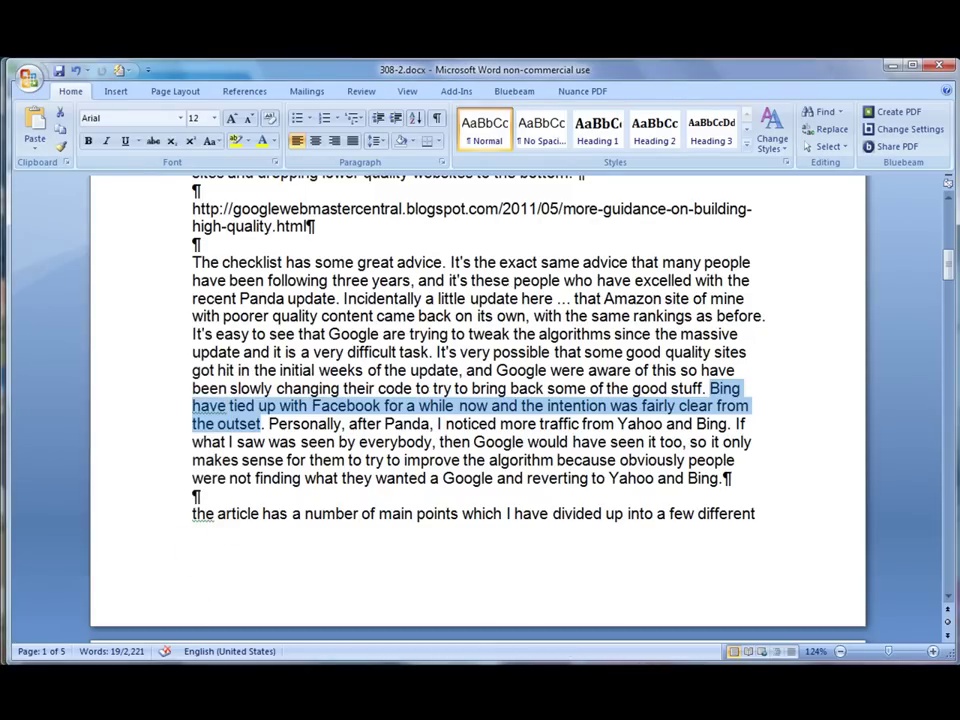
left_click(946, 65)
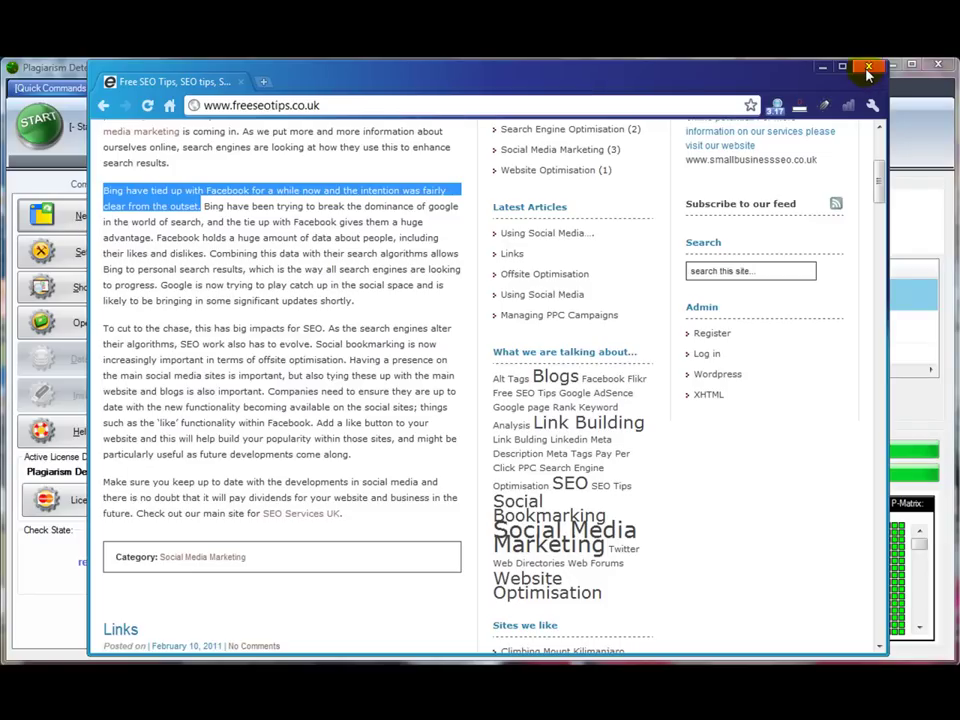
left_click(868, 72)
- In Plagiarism Detector, set up a new step-by-step check with 308-2.docx and run it as an Internet check
left_click(101, 220)
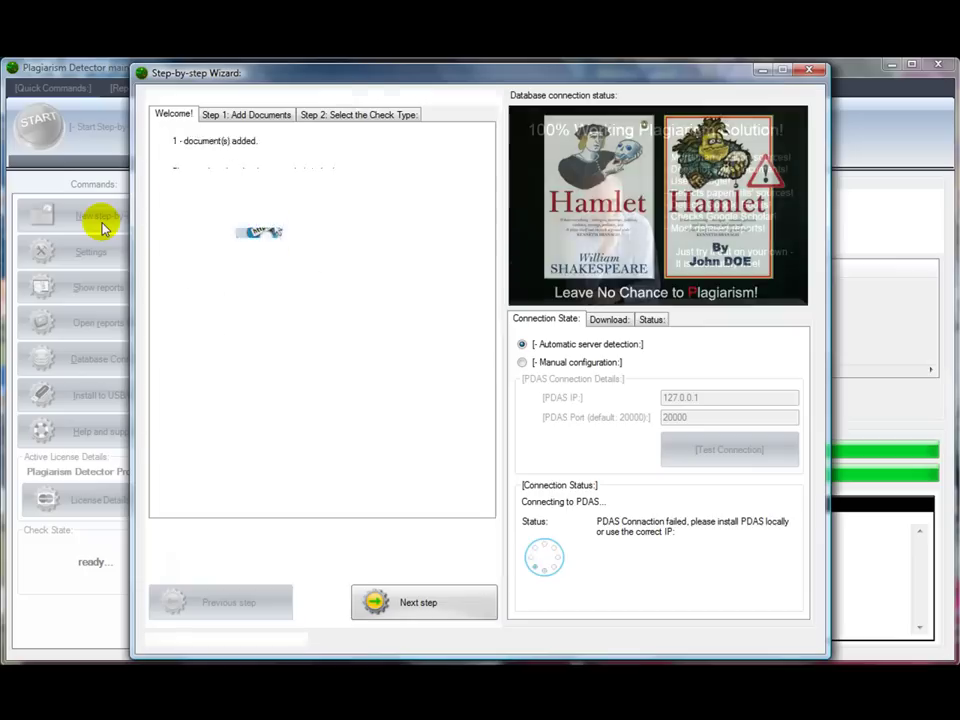
left_click(440, 600)
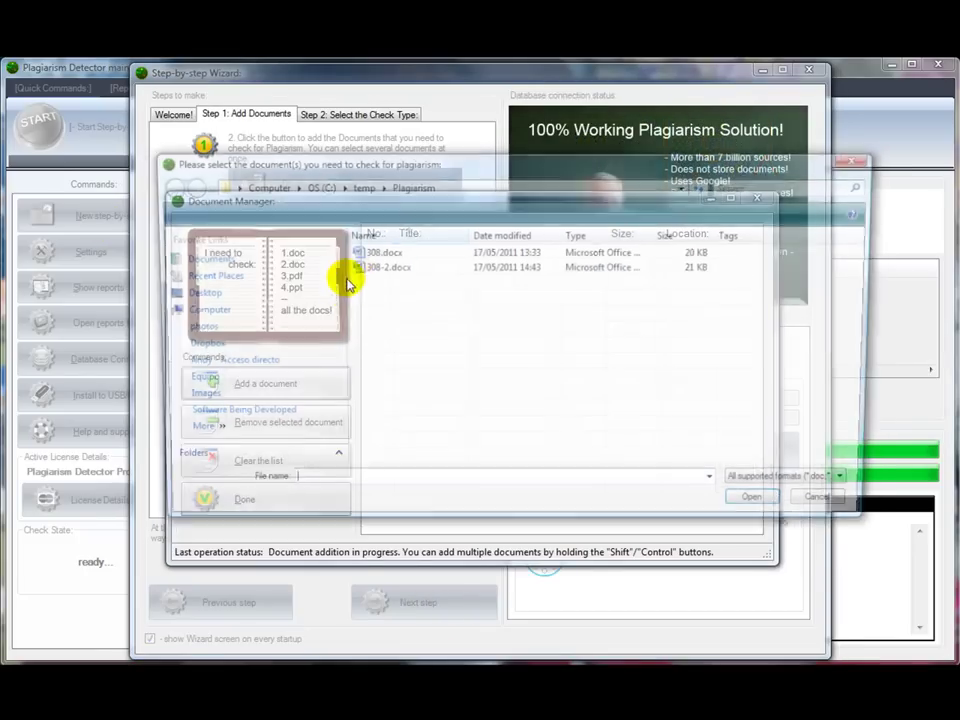
double_click(386, 274)
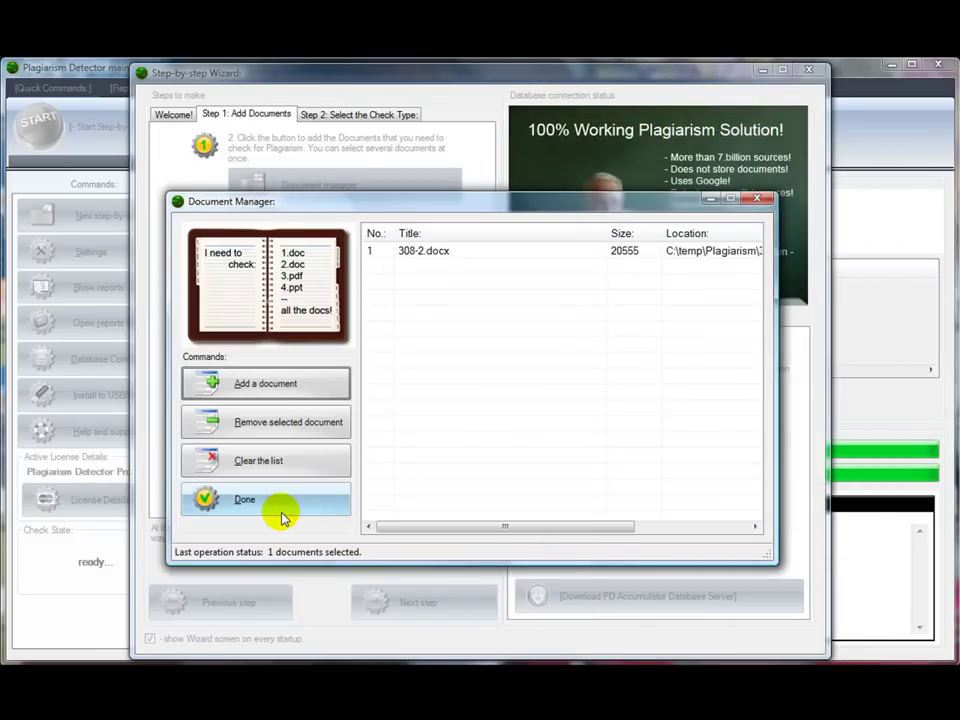
left_click(281, 517)
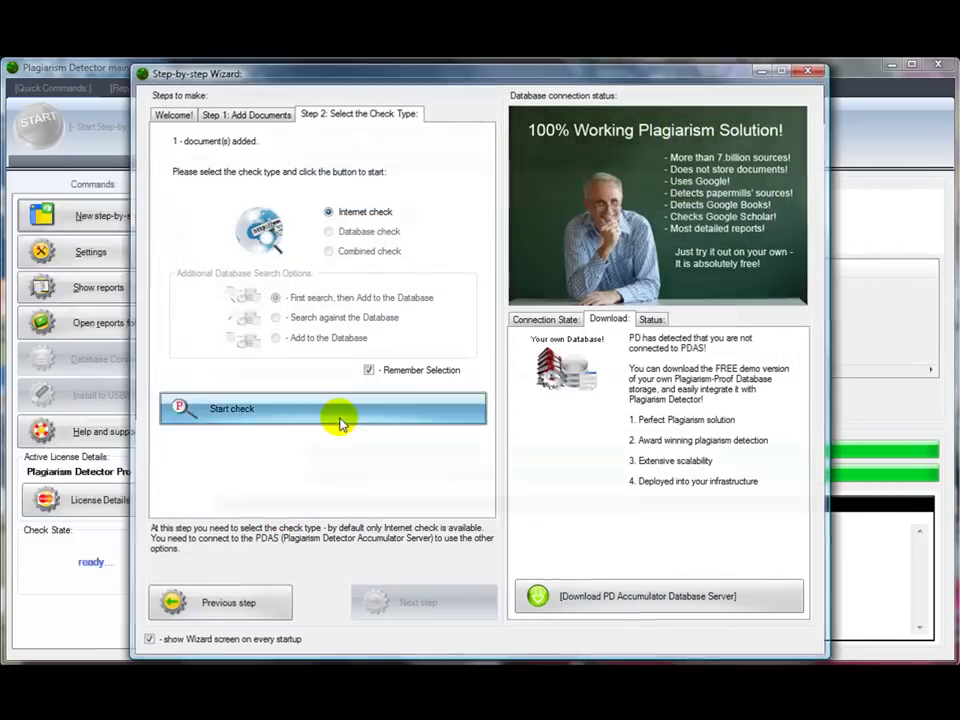
left_click(340, 423)
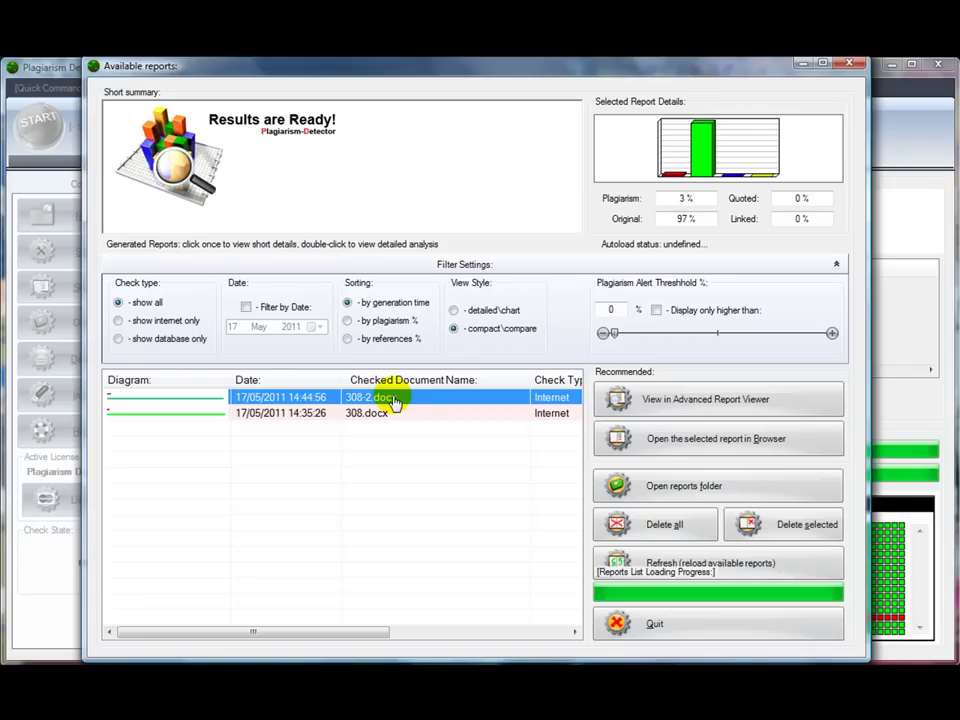
- Open the originality report for 308-2.docx and review its plagiarism detection chart and top plagiarized sources
left_click_drag(645, 65, 0, 578)
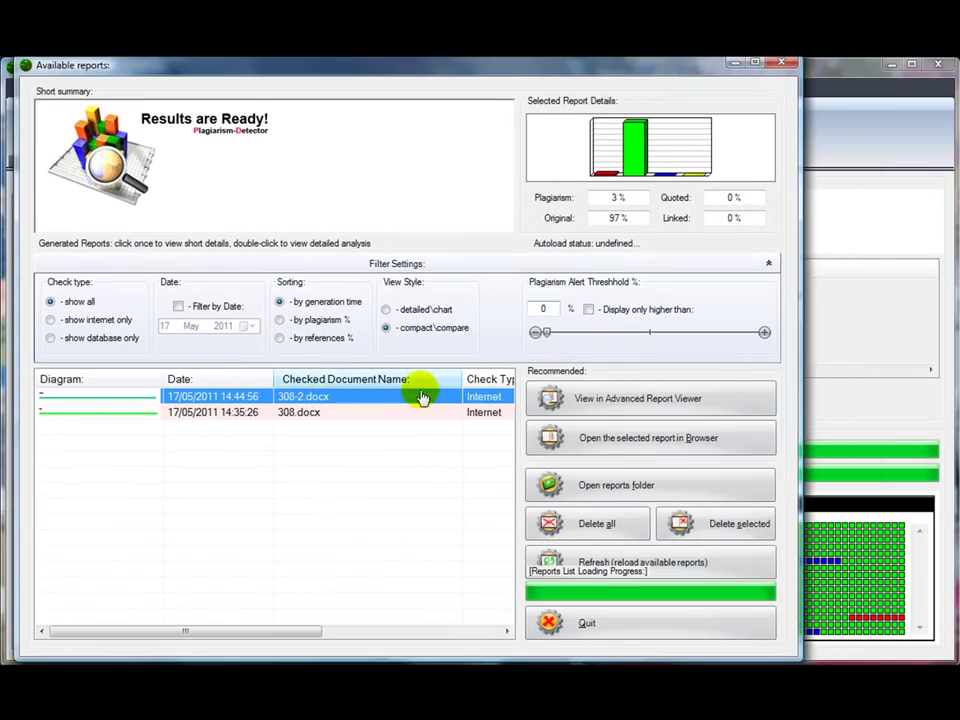
double_click(367, 400)
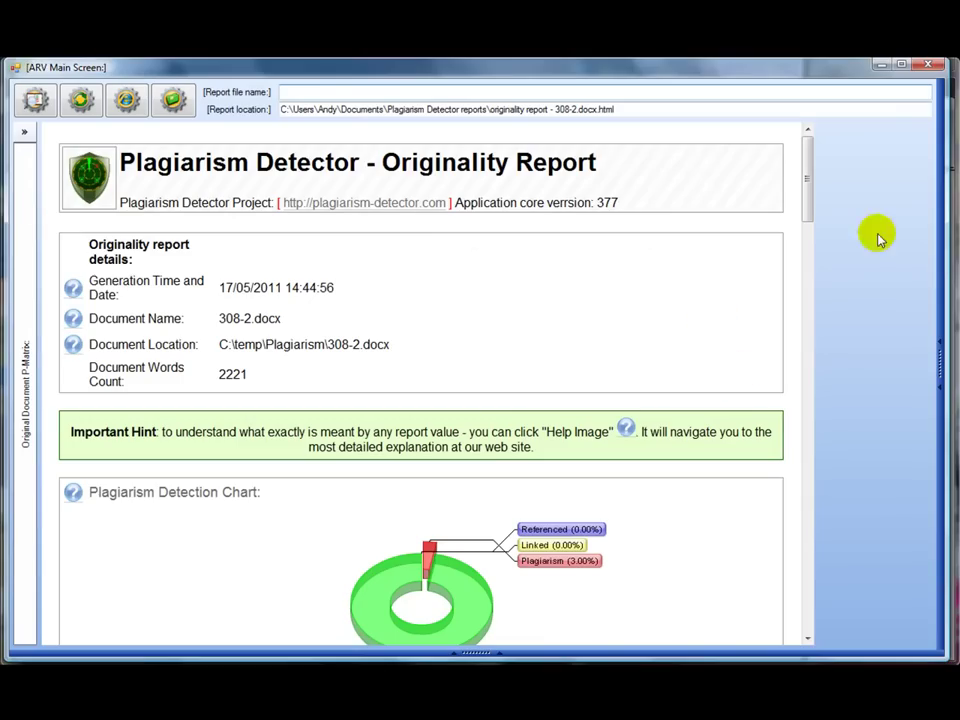
scroll(630, 356, "down", 3)
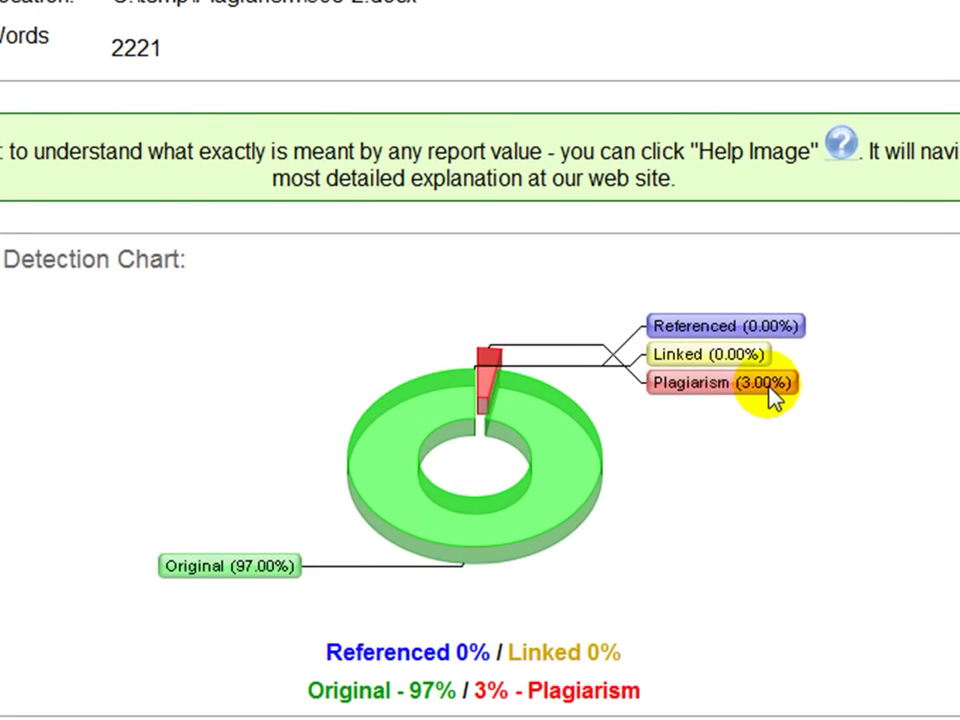
scroll(775, 395, "down", 5)
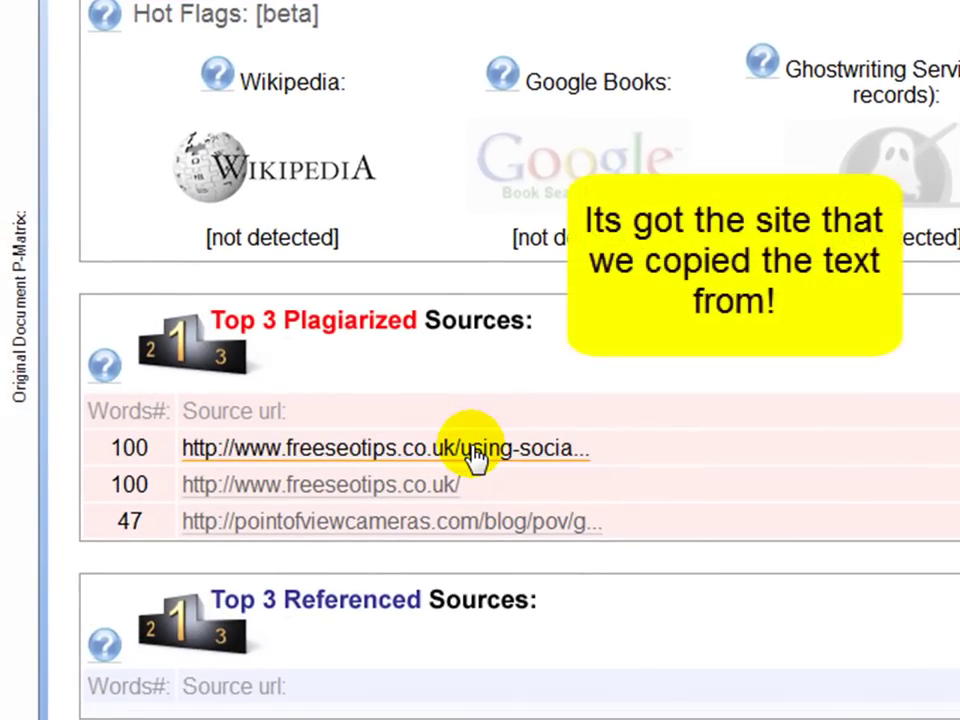
- Compare the inserted Bing and Facebook sentence with its freeseotips.co.uk/using-social-media-2 source side by side, and return to the main report
left_click(425, 468)
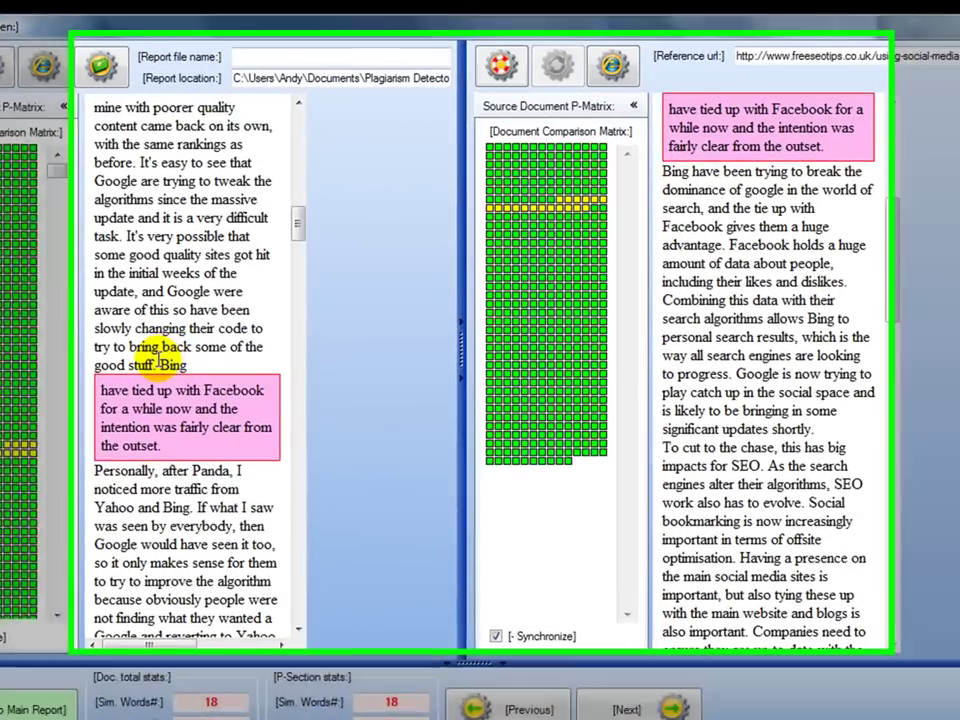
left_click_drag(225, 343, 236, 407)
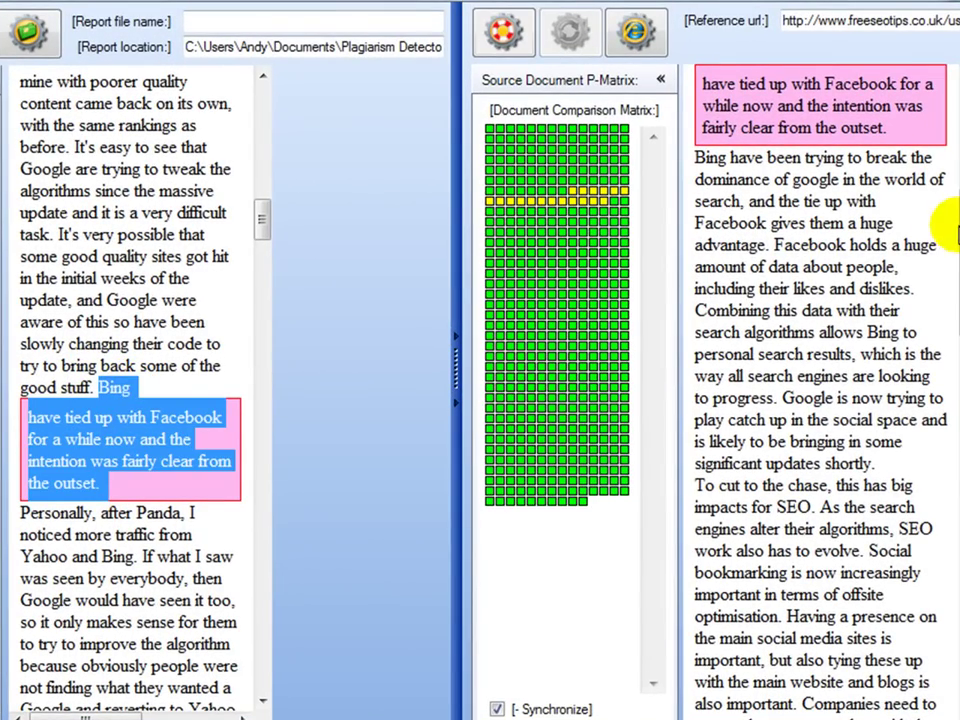
scroll(948, 197, "up", 1)
scroll(948, 197, "up", 1)
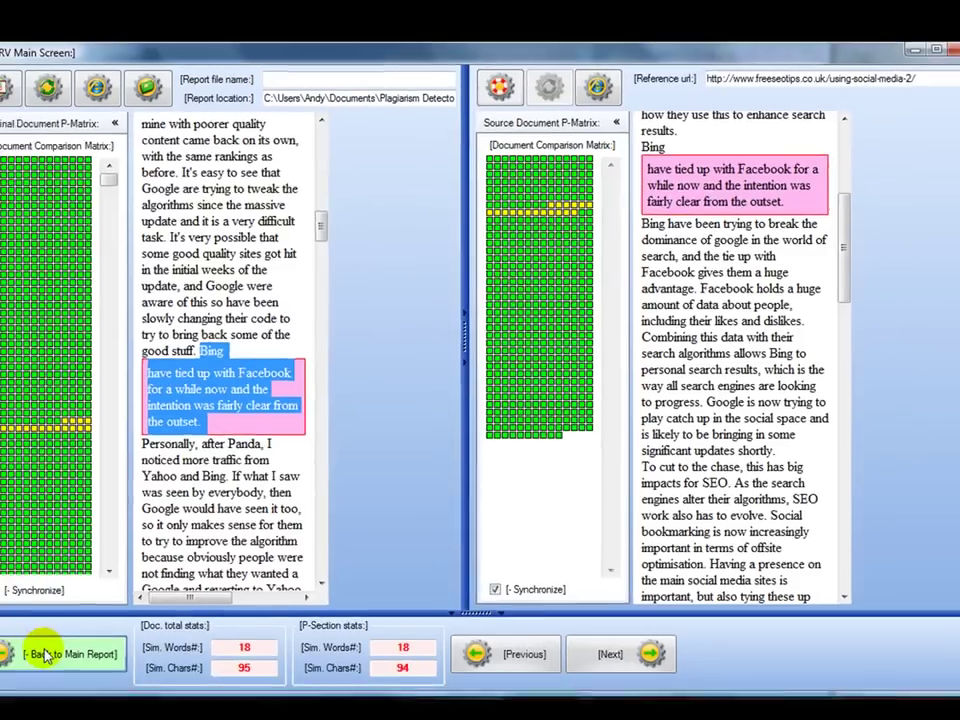
left_click(39, 654)
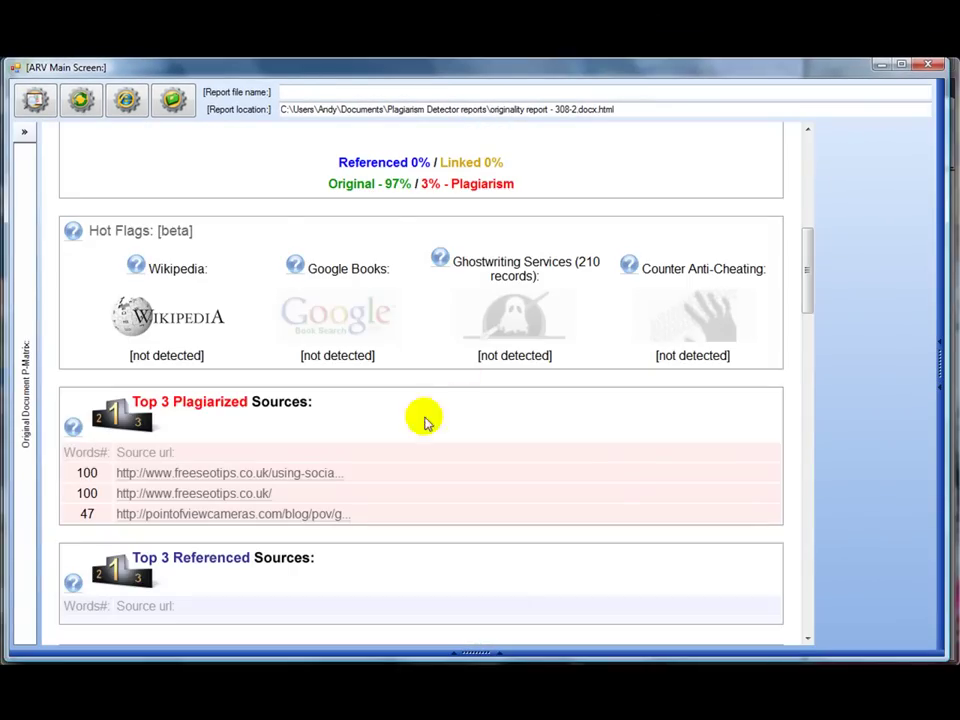
- Examine the detailed document analysis, highlighting the flagged "Bing have tied up with Facebook" sentence, read to the report's end, and close the viewer
scroll(620, 478, "down", 5)
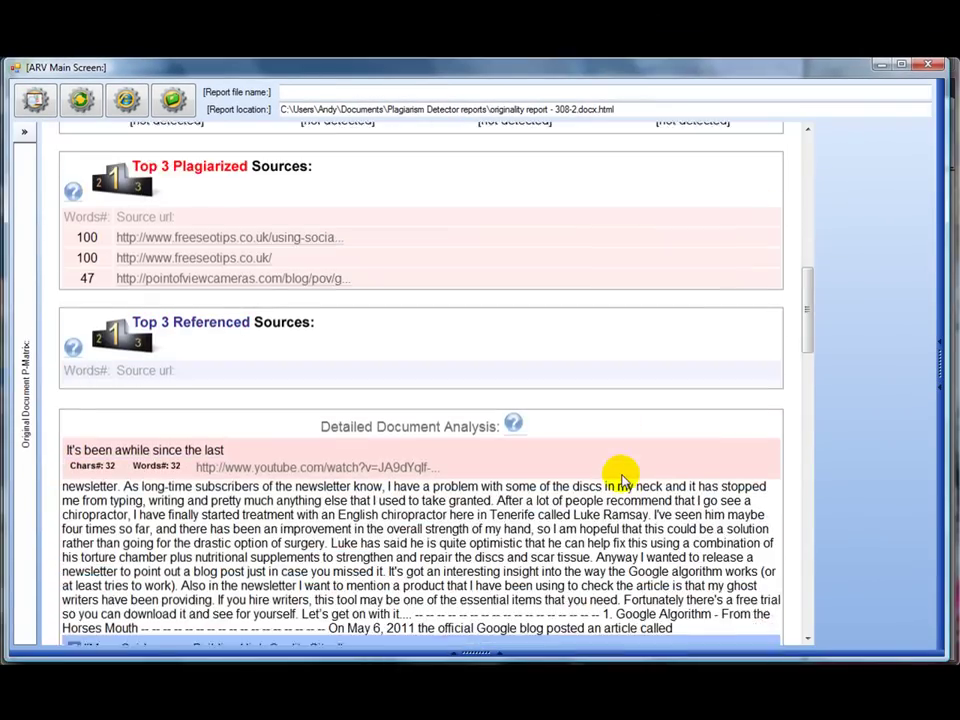
scroll(620, 478, "down", 5)
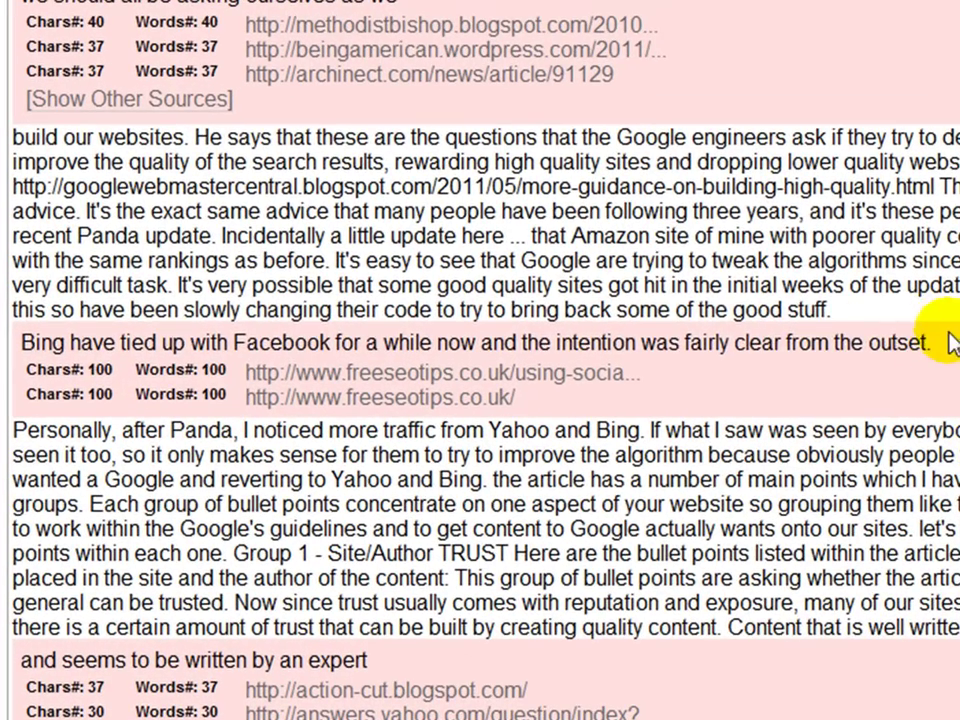
left_click_drag(950, 342, 22, 343)
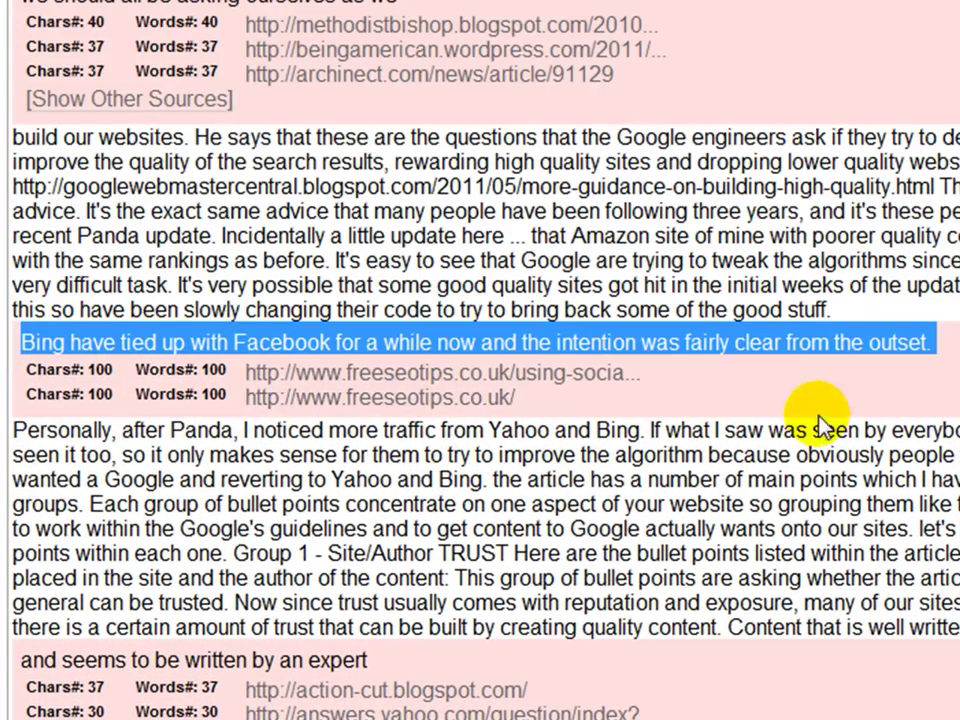
scroll(830, 418, "down", 5)
scroll(845, 500, "down", 20)
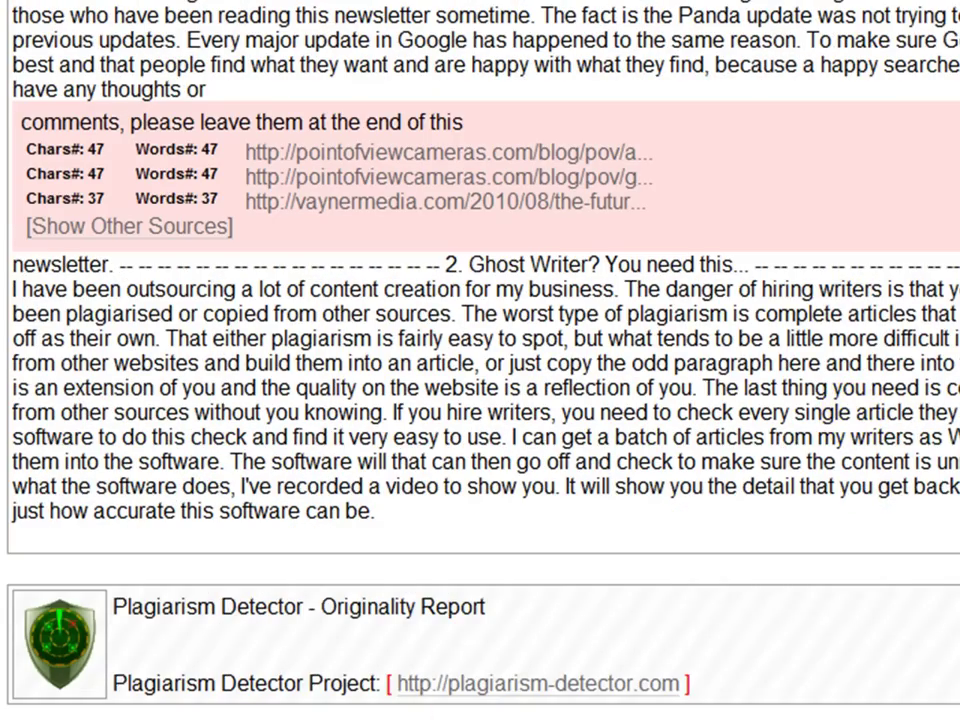
key("alt+F4")
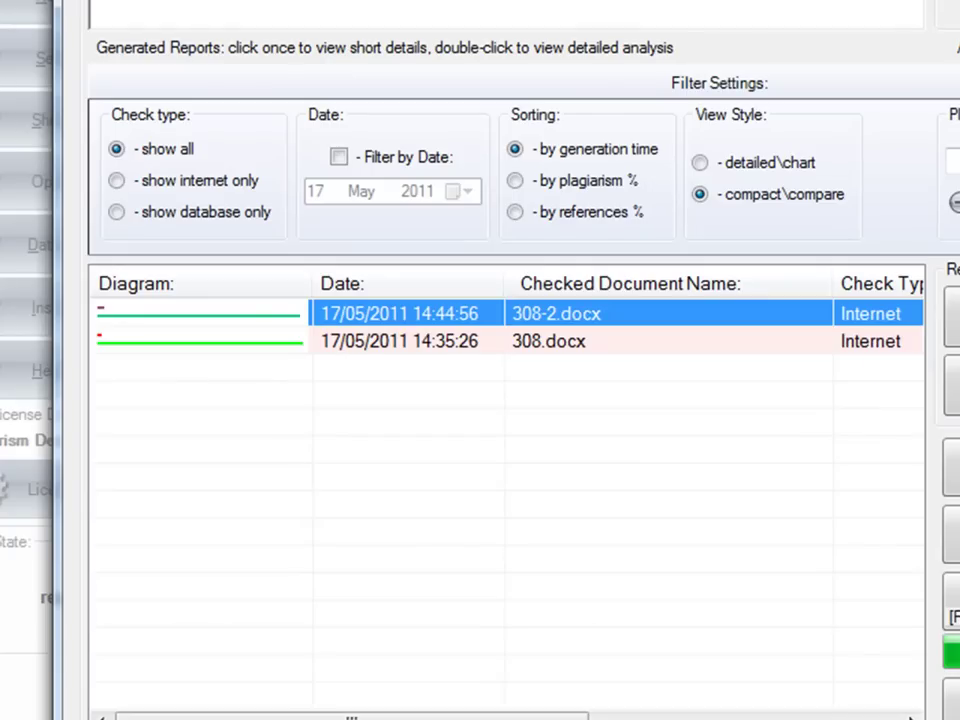